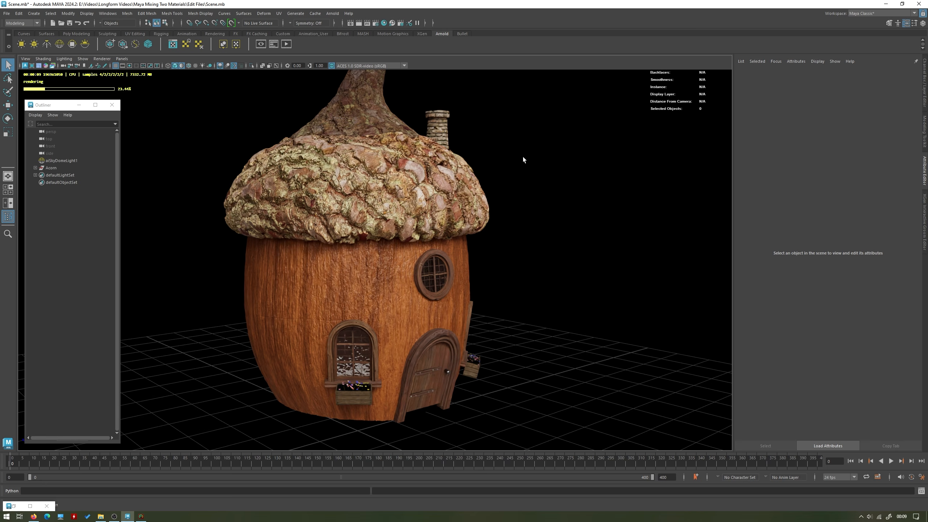
- Switch the viewport renderer to Viewport 2.0 and open the Hypershade
left_click_drag(530, 186, 526, 190, "alt")
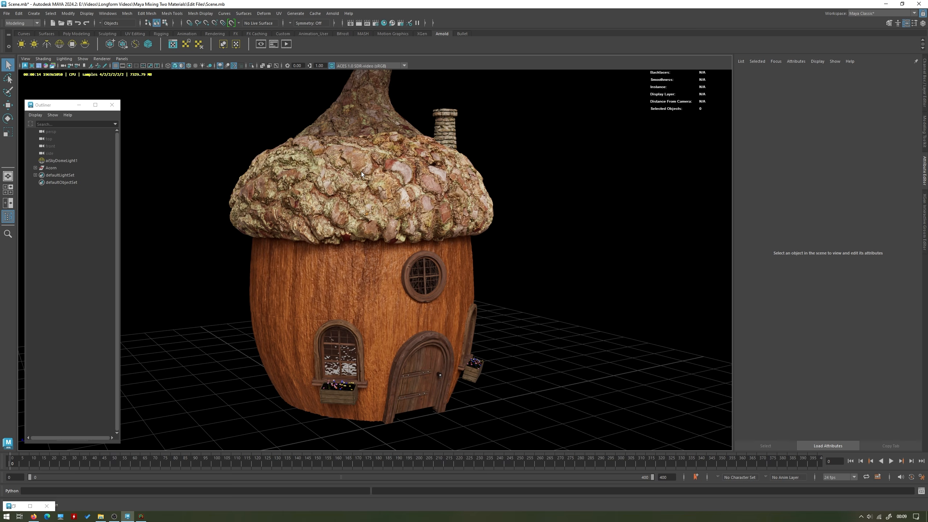
left_click_drag(397, 185, 359, 230, "alt")
middle_click_drag(442, 325, 446, 274, "alt")
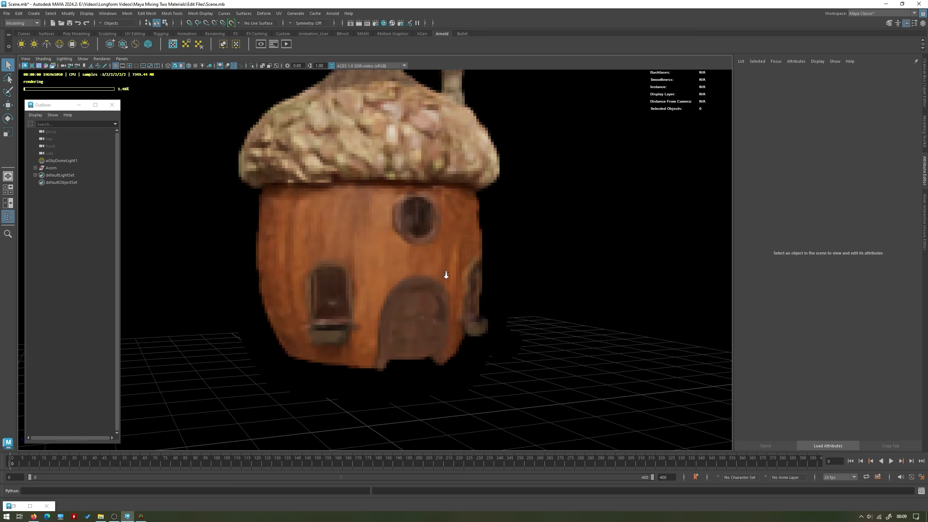
scroll(445, 273, "up", 5)
right_click_drag(425, 252, 345, 233, "alt")
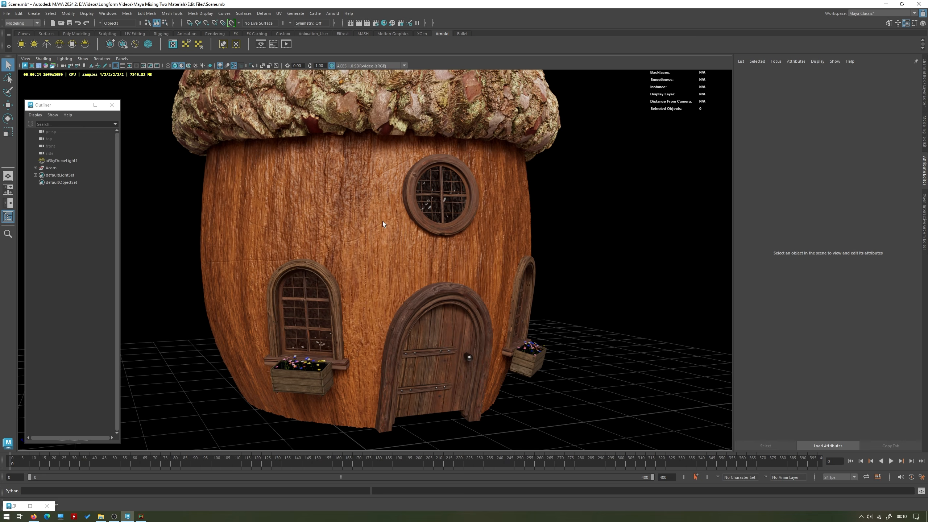
left_click(101, 59)
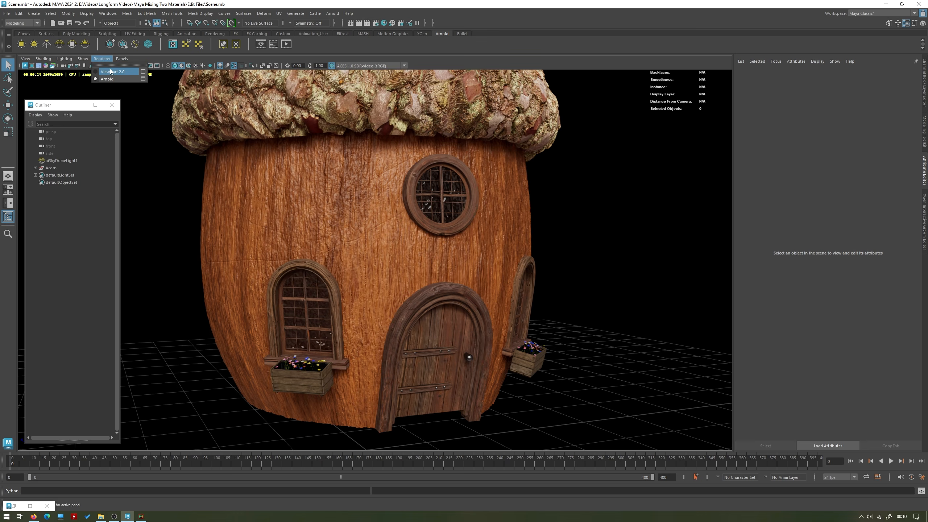
left_click(109, 72)
left_click(384, 23)
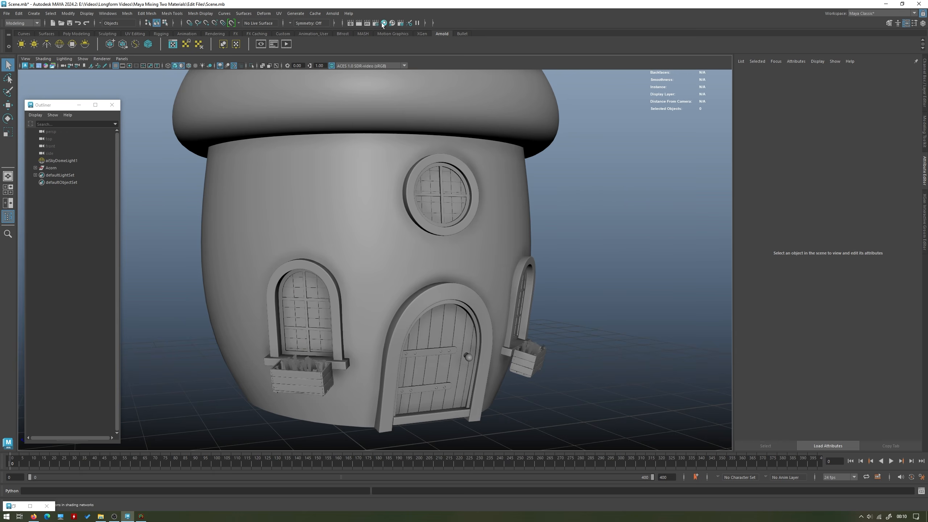
- Examine the Moss_Shader and Acorn_Shader node networks, including their texture, color correct, normal map and displacement connections
middle_click_drag(544, 314, 526, 251, "alt")
middle_click_drag(528, 301, 492, 215, "alt")
middle_click_drag(526, 324, 517, 300, "alt")
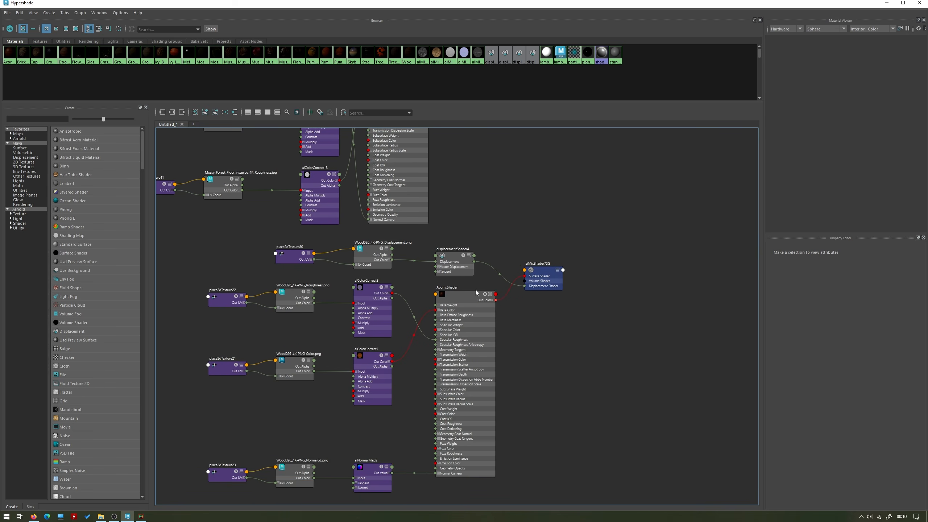
middle_click_drag(459, 195, 525, 322, "alt")
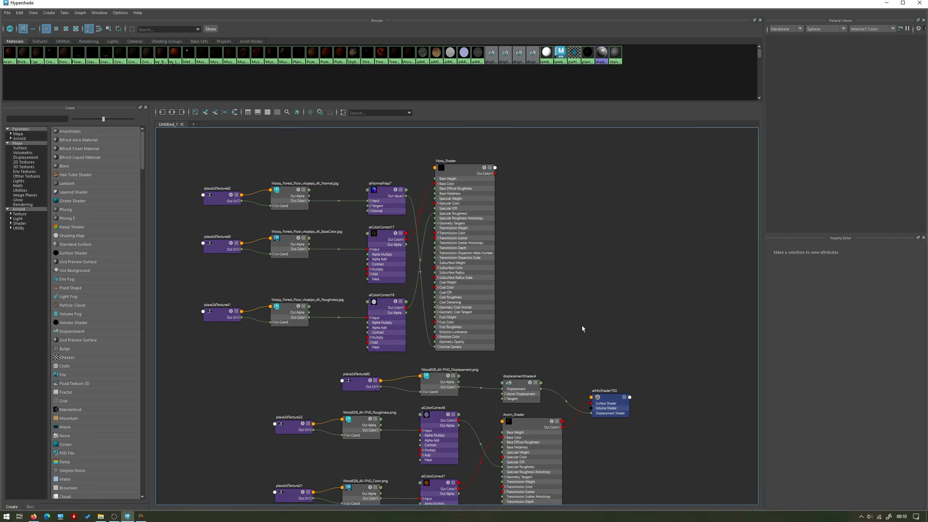
middle_click_drag(583, 327, 521, 164, "alt")
scroll(489, 295, "up", 3)
middle_click_drag(553, 331, 611, 291, "alt")
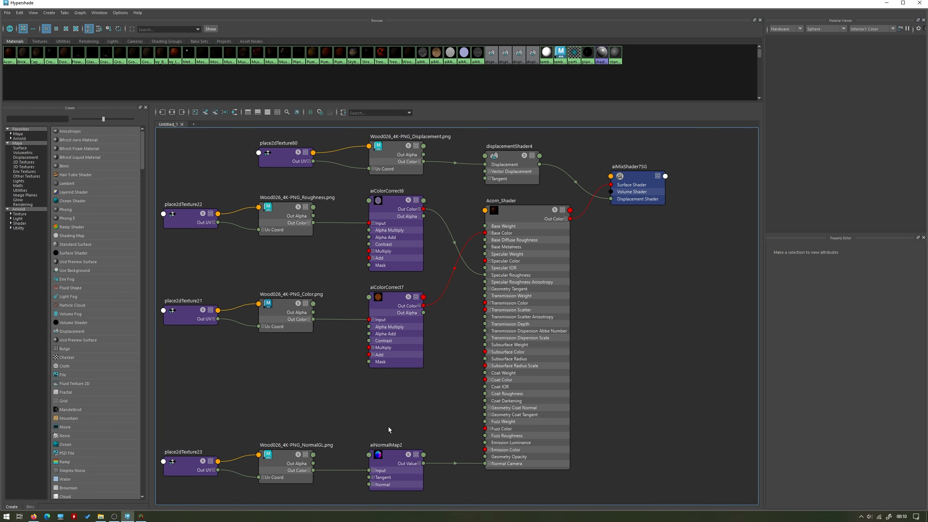
middle_click_drag(469, 174, 462, 254, "alt")
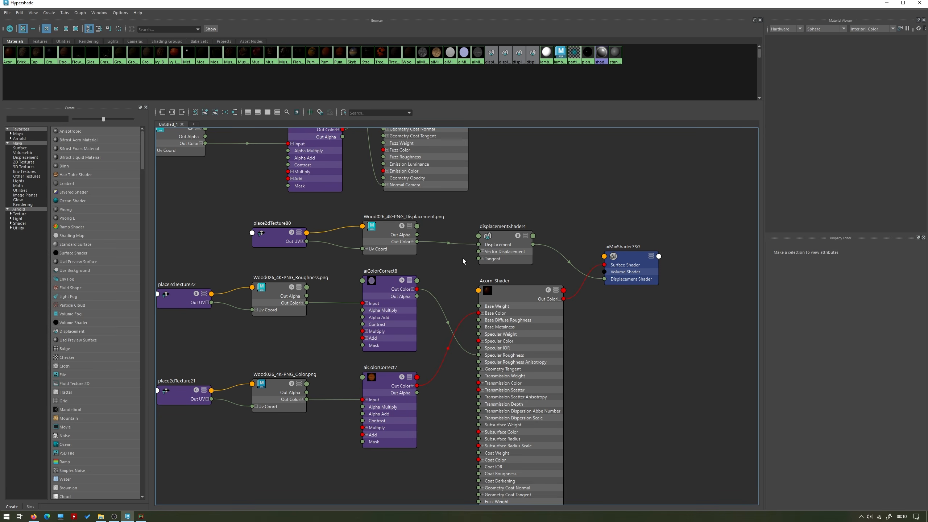
middle_click_drag(539, 150, 536, 267, "alt")
scroll(535, 267, "down", 1)
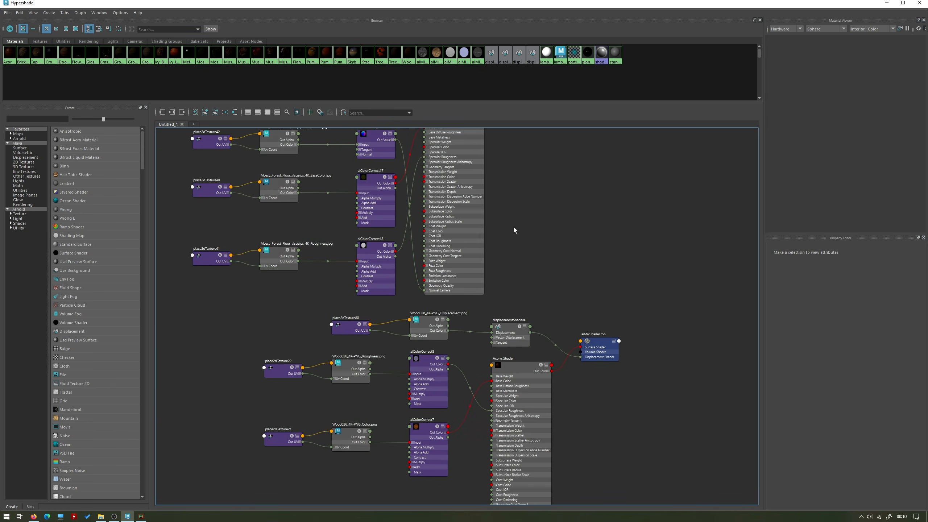
middle_click_drag(524, 214, 504, 280, "alt")
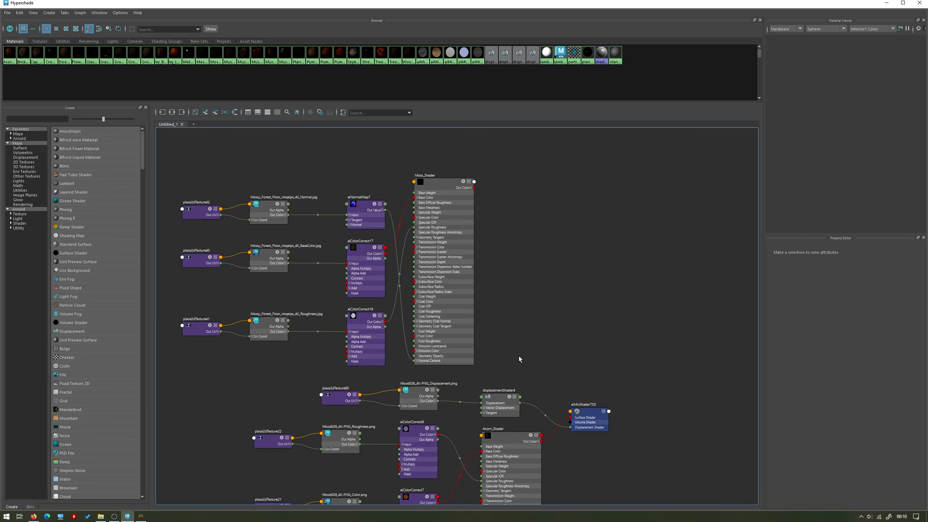
- Move the whole Moss_Shader node network upward, farther away from the Acorn_Shader network
left_click_drag(519, 359, 161, 141)
left_click_drag(462, 253, 476, 216)
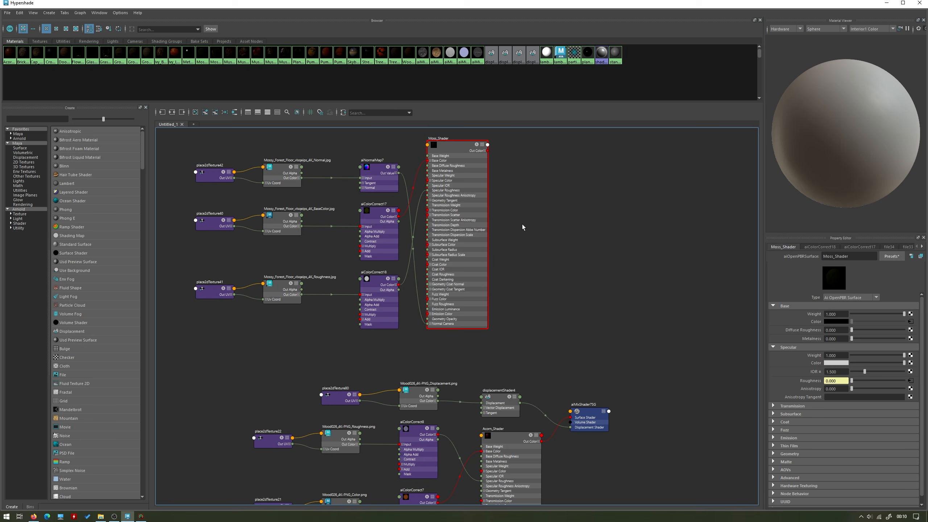
middle_click_drag(508, 192, 484, 227, "alt")
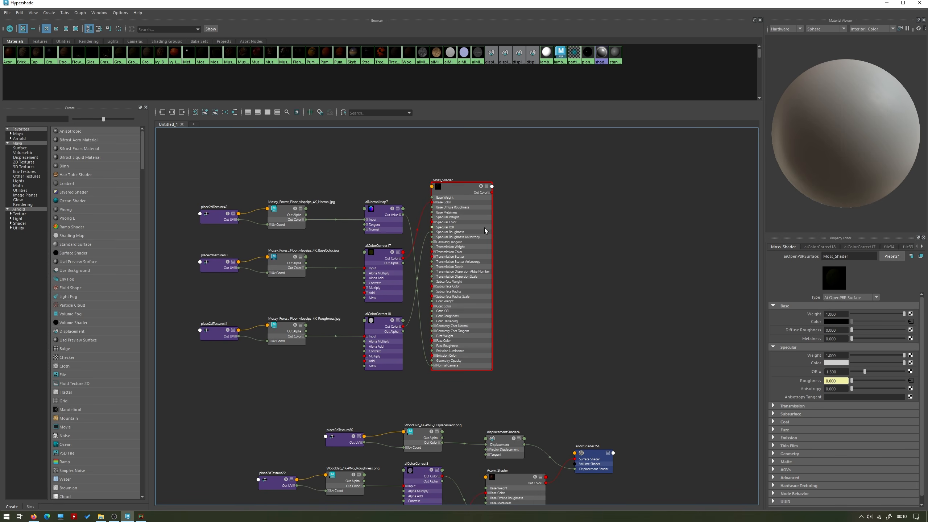
scroll(484, 227, "up", 2)
middle_click_drag(336, 153, 413, 156, "alt")
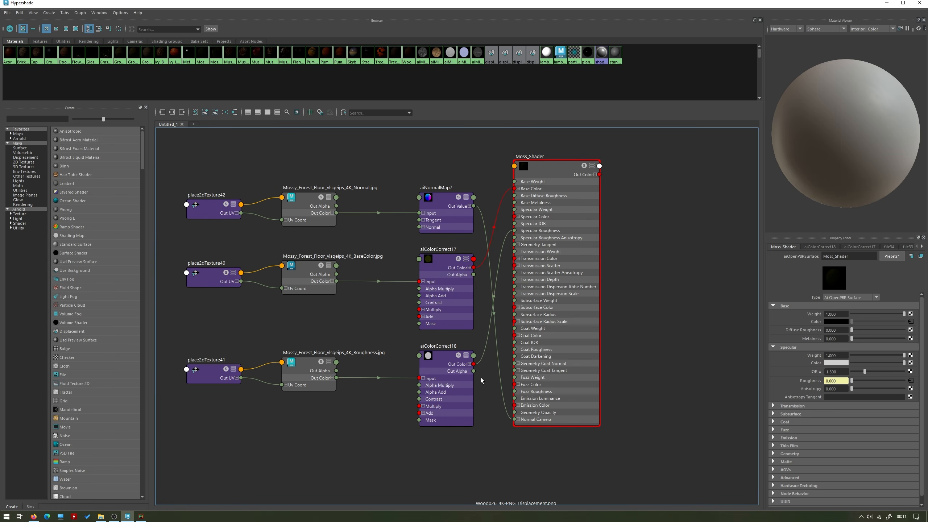
- Reposition the Moss_Shader node network so it sits roughly aligned above the Acorn_Shader network
scroll(684, 337, "down", 1)
middle_click_drag(687, 344, 507, 278, "alt")
scroll(524, 296, "down", 1)
left_click_drag(516, 319, 250, 168)
left_click_drag(455, 216, 484, 221)
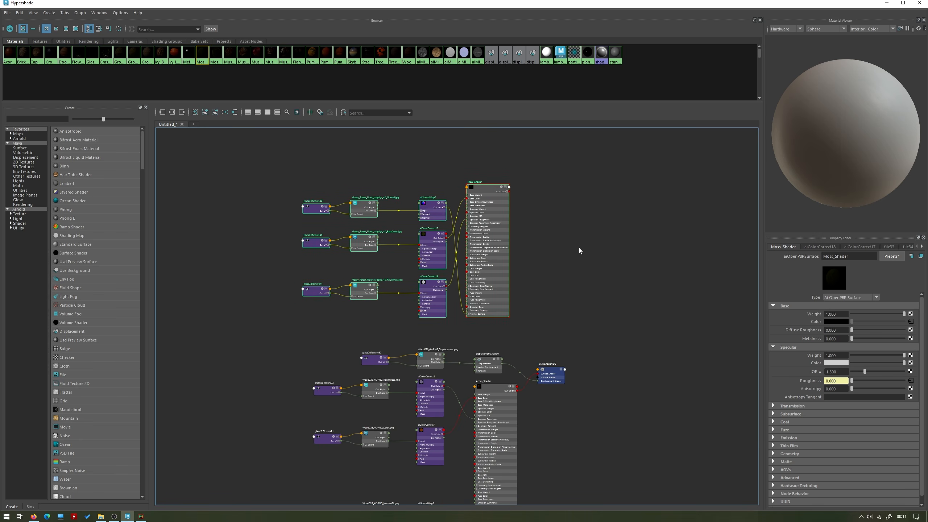
left_click(579, 250)
middle_click_drag(580, 286, 513, 243, "alt")
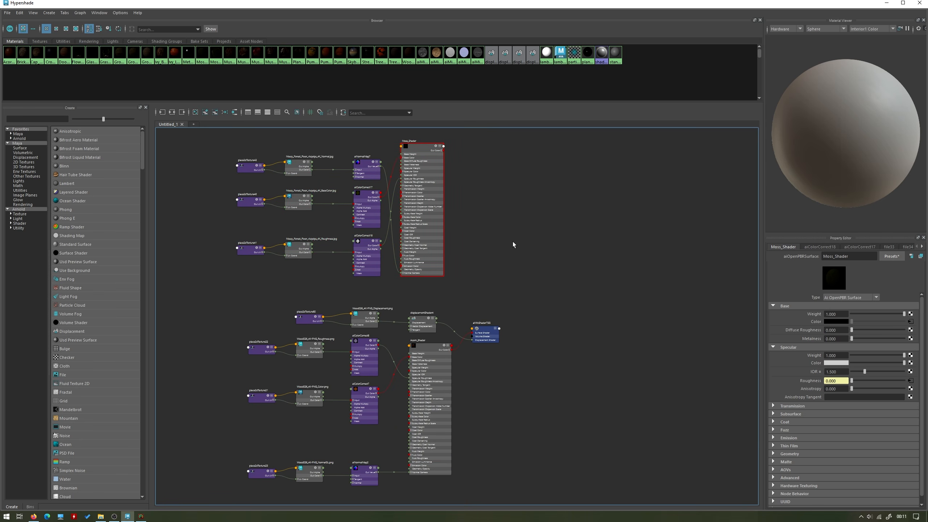
left_click_drag(503, 296, 199, 128)
left_click_drag(413, 215, 427, 219)
left_click(530, 286)
middle_click_drag(530, 286, 513, 285, "alt")
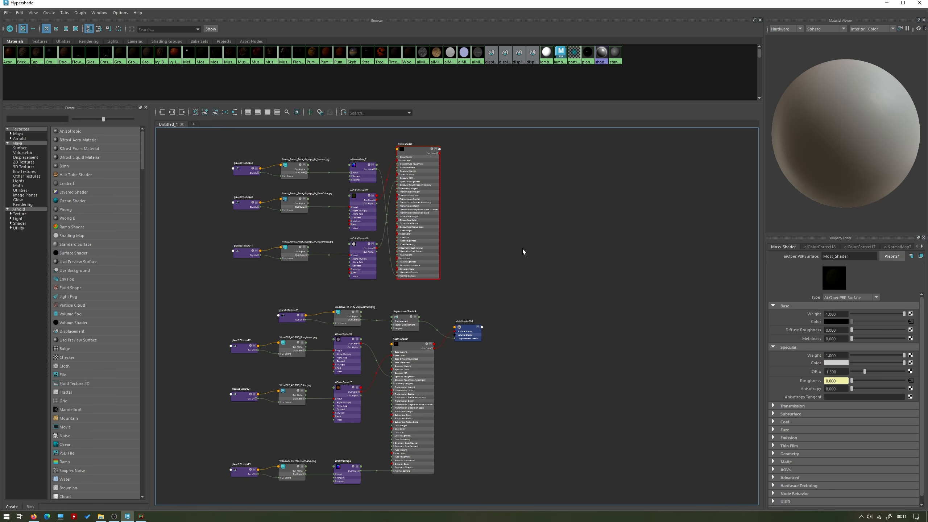
- Create an aiMixShader node and place it with its shading group just beyond the outputs of the moss and acorn networks
key("Tab")
type("ai")
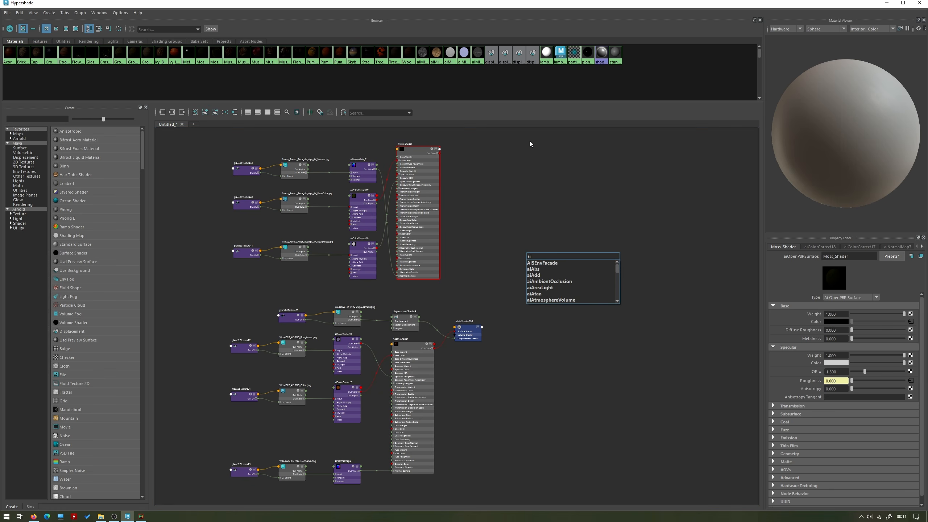
type("mix")
key("Return")
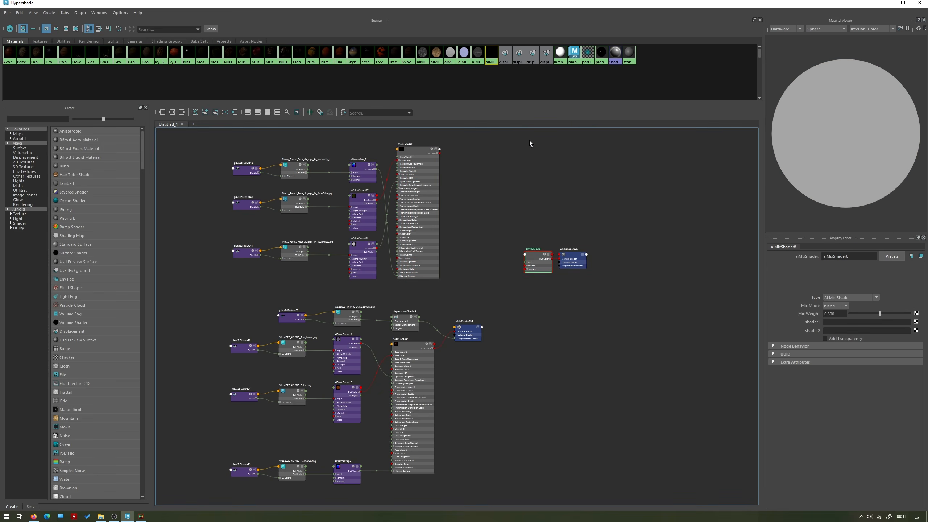
scroll(585, 260, "up", 2)
left_click_drag(580, 279, 485, 282)
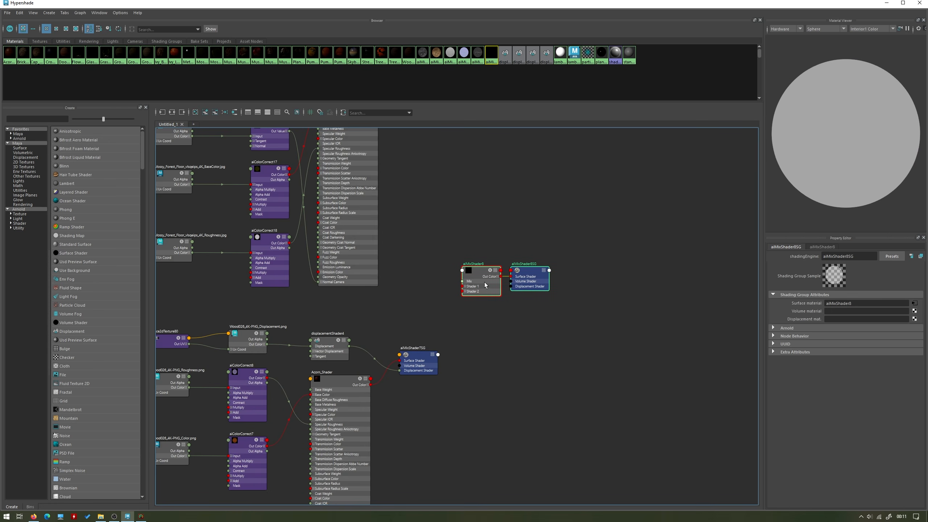
left_click(416, 229)
scroll(471, 281, "up", 2)
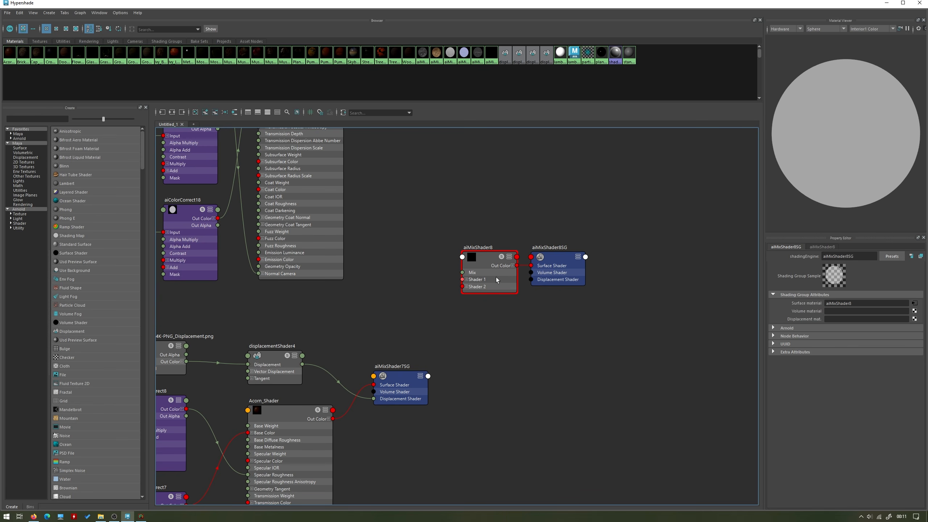
- Connect Acorn_Shader's Out Color to Shader 1 and Moss_Shader's Out Color to Shader 2 of the aiMixShader
scroll(429, 311, "down", 3)
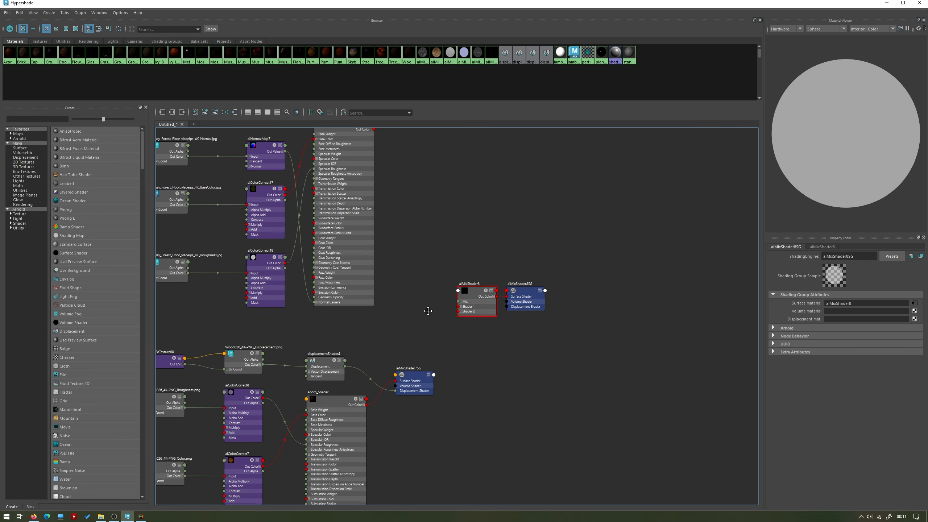
middle_click_drag(431, 289, 450, 310, "alt")
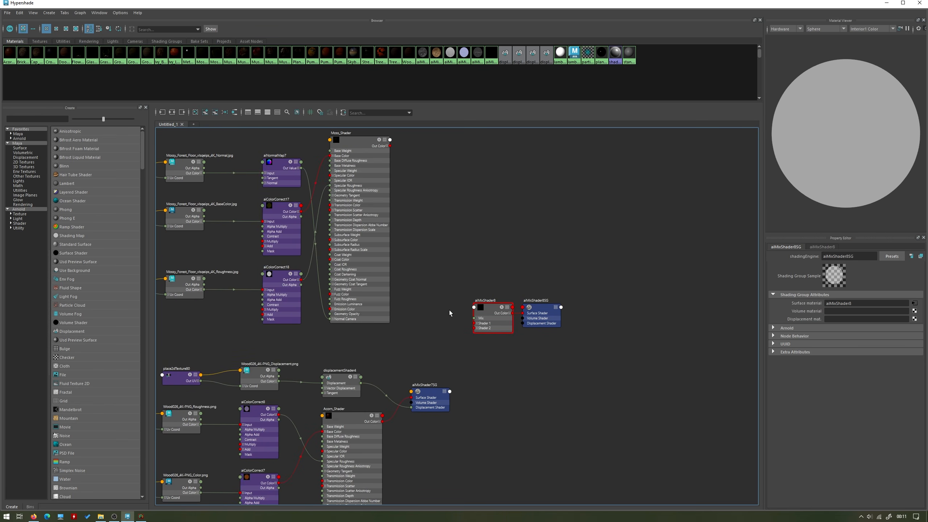
middle_click_drag(398, 339, 412, 380, "alt")
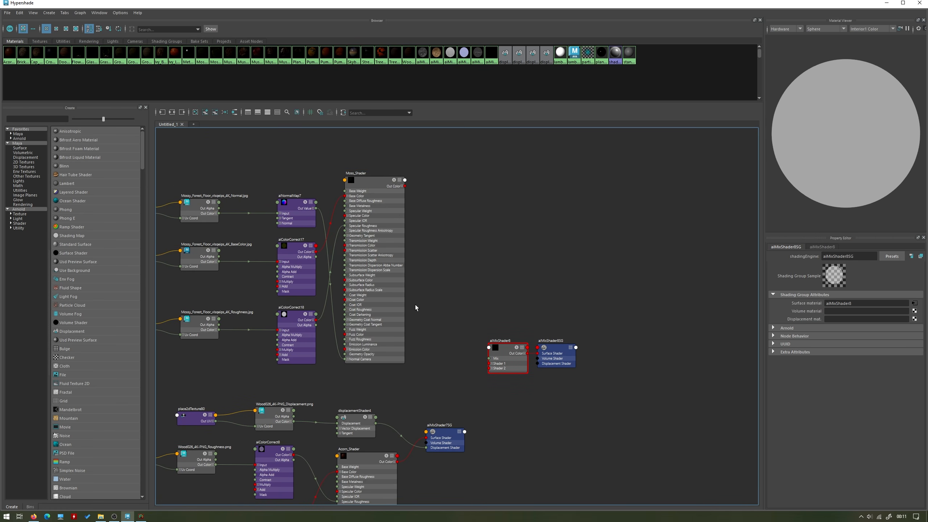
middle_click_drag(420, 305, 415, 288, "alt")
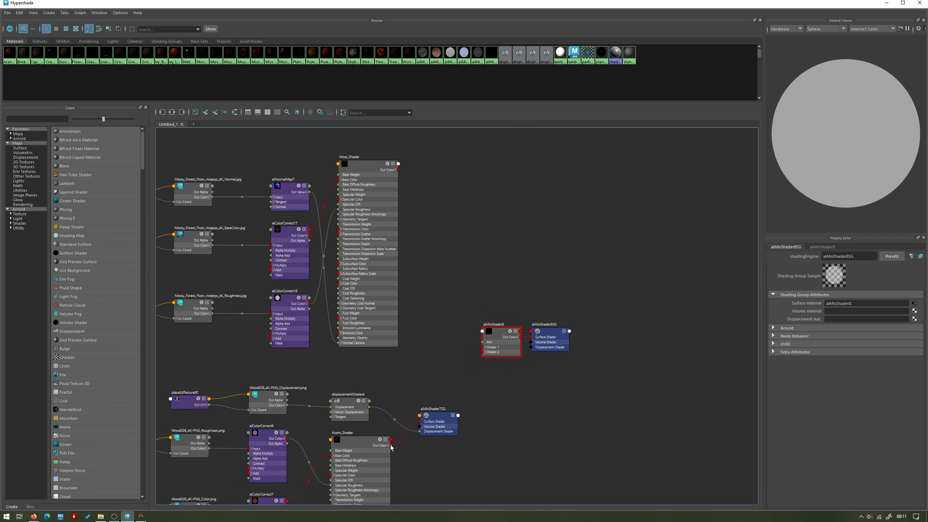
left_click_drag(391, 445, 484, 347)
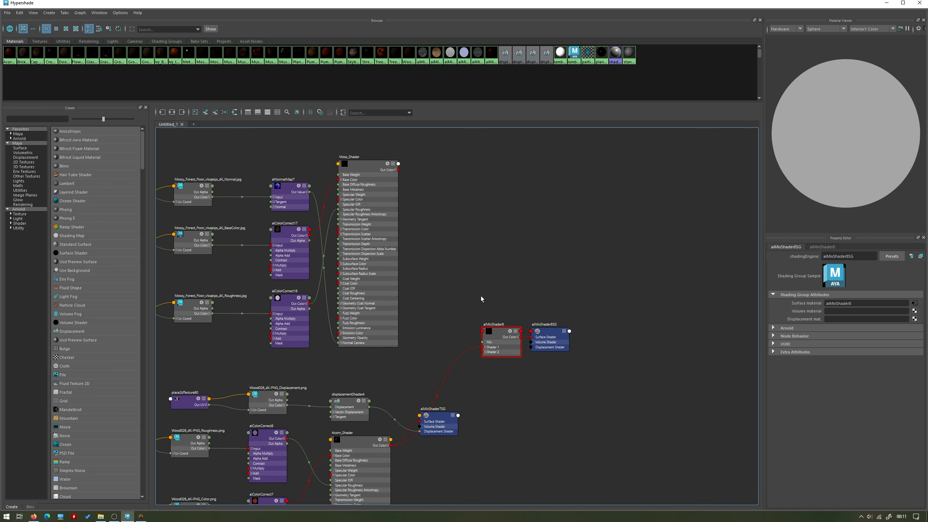
key("Tab")
left_click(409, 163)
left_click_drag(399, 170, 483, 347)
- Minimize the Hypershade and switch the viewport renderer to Arnold
left_click(886, 2)
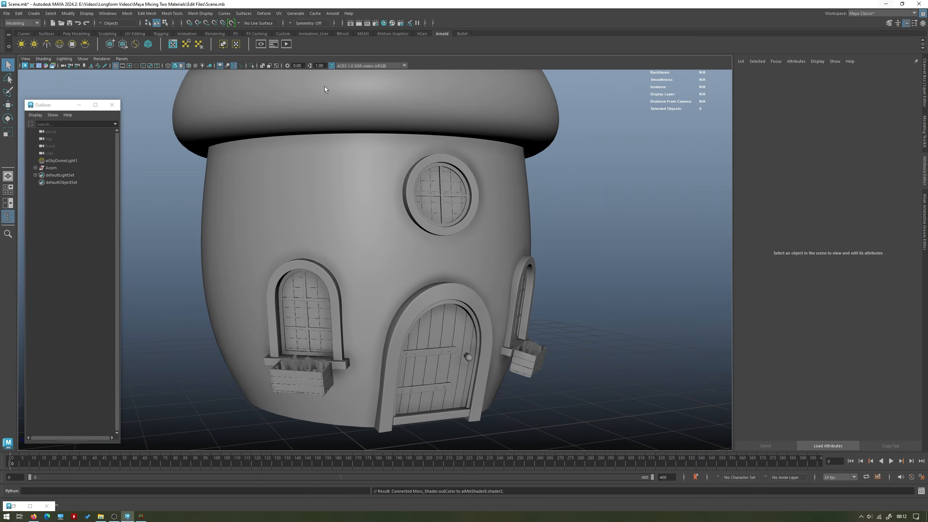
left_click(102, 58)
left_click(106, 79)
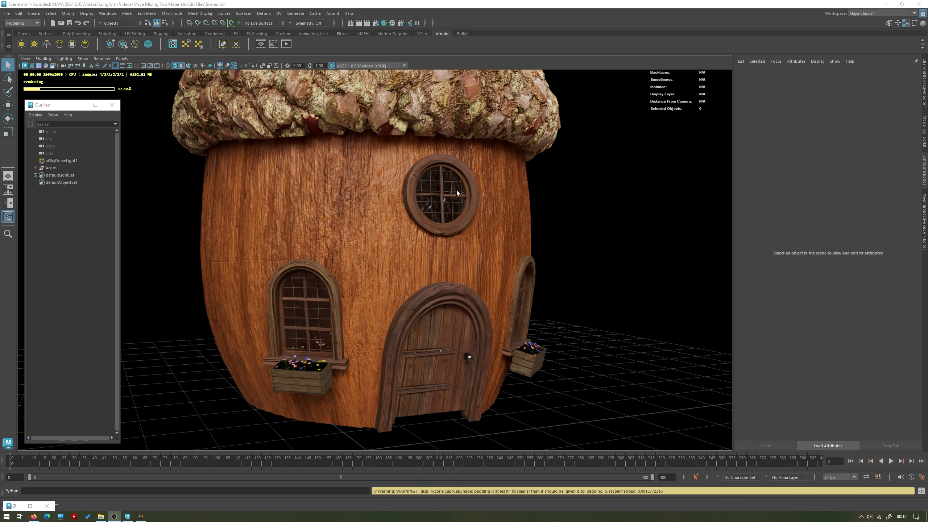
- Assign the new aiMixShader material to the main body of the acorn house and inspect the blended surface up close
left_click(14, 506)
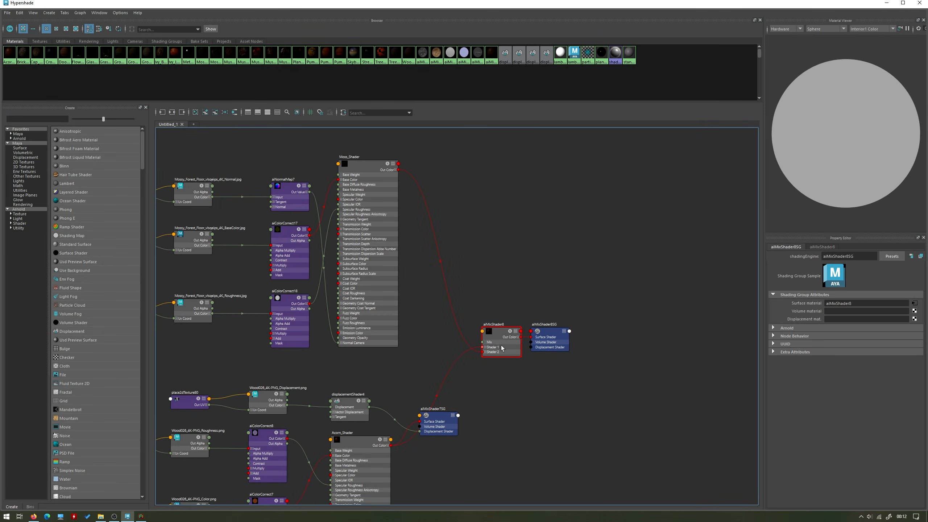
left_click(886, 3)
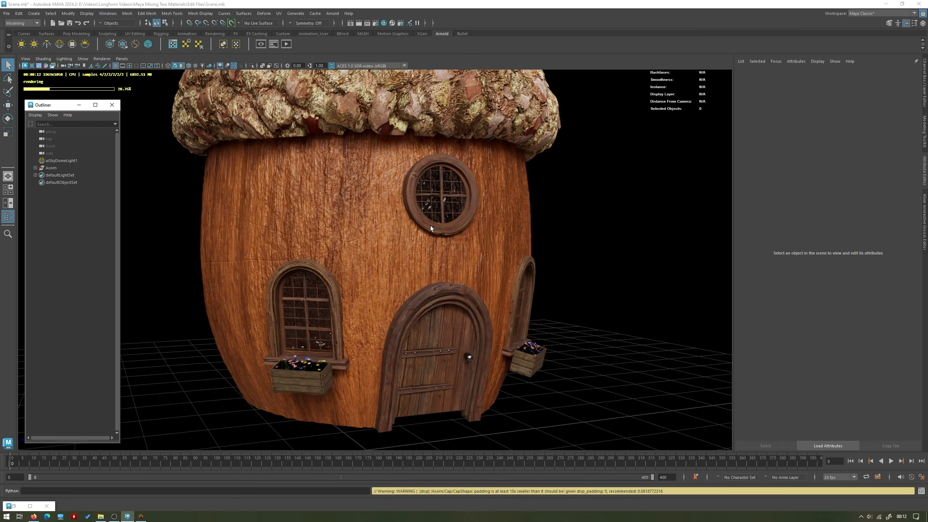
left_click(30, 506)
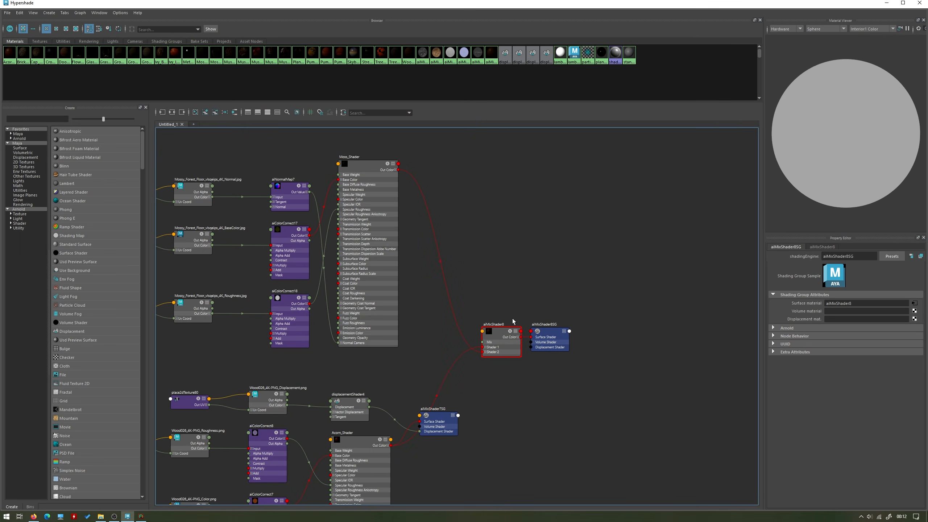
left_click(504, 334)
left_click(886, 3)
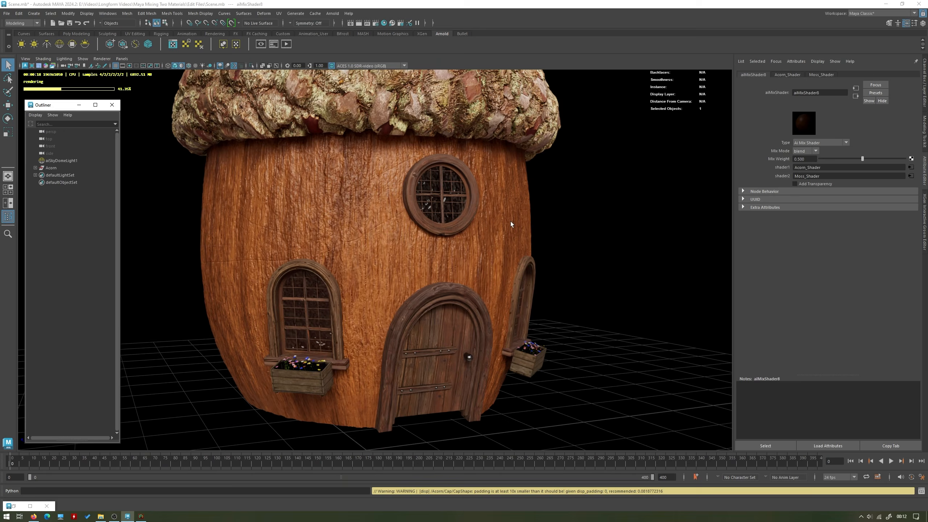
left_click(420, 237)
mouse_move(386, 217)
right_mouse_down()
mouse_move(385, 416)
mouse_move(453, 259)
right_mouse_up()
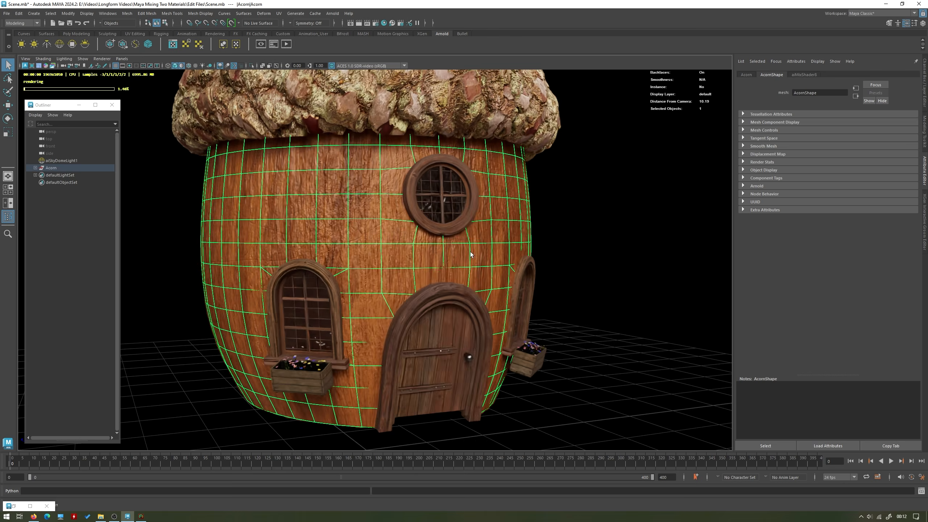
left_click(644, 273)
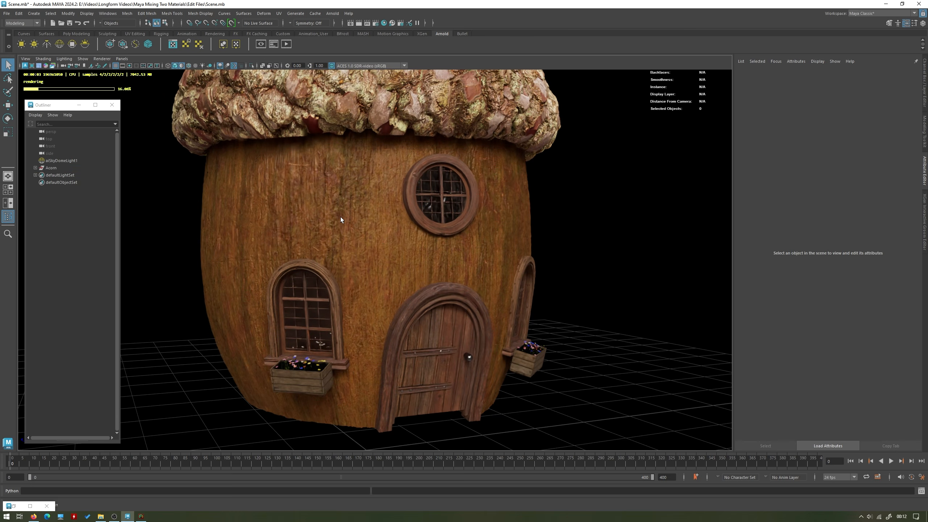
scroll(366, 227, "up", 5)
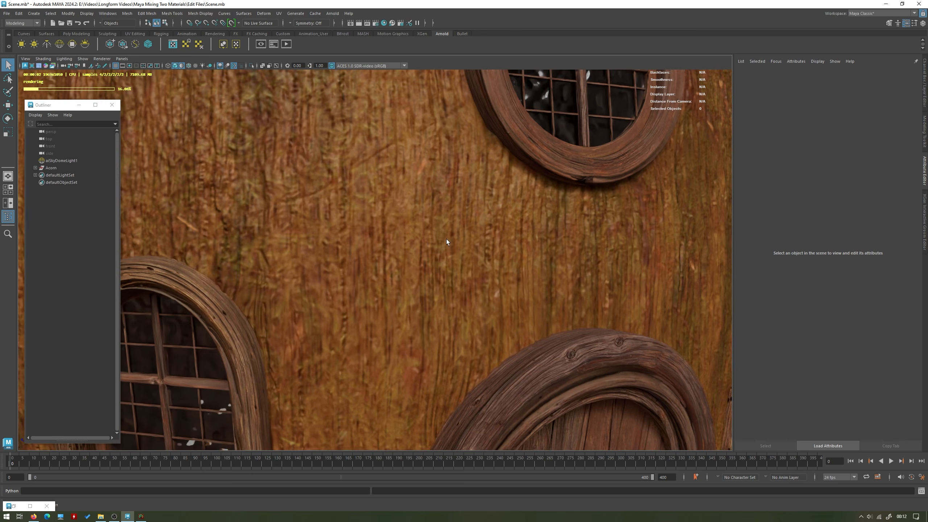
- Test the aiMixShader's Mix Weight at 1 and at 0 on the house body, and return it to 0.5
scroll(329, 234, "down", 5)
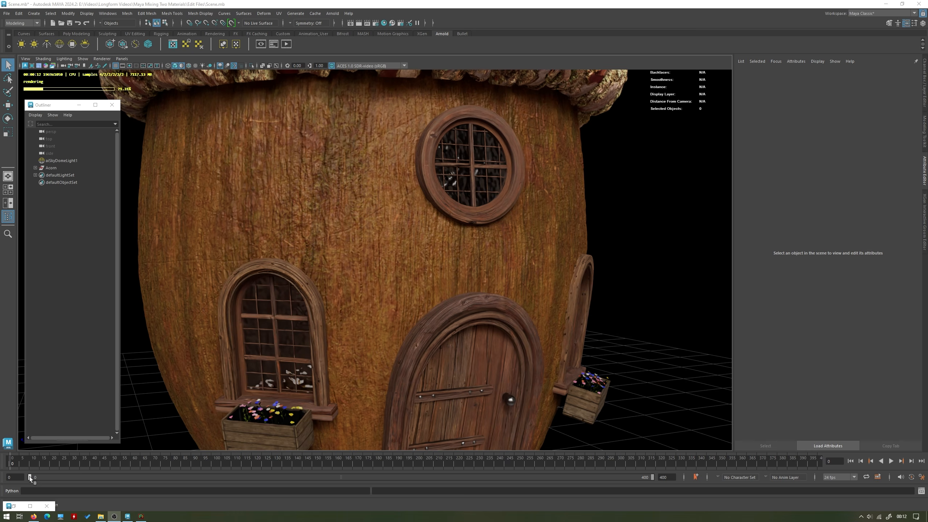
left_click(15, 505)
left_click(501, 342)
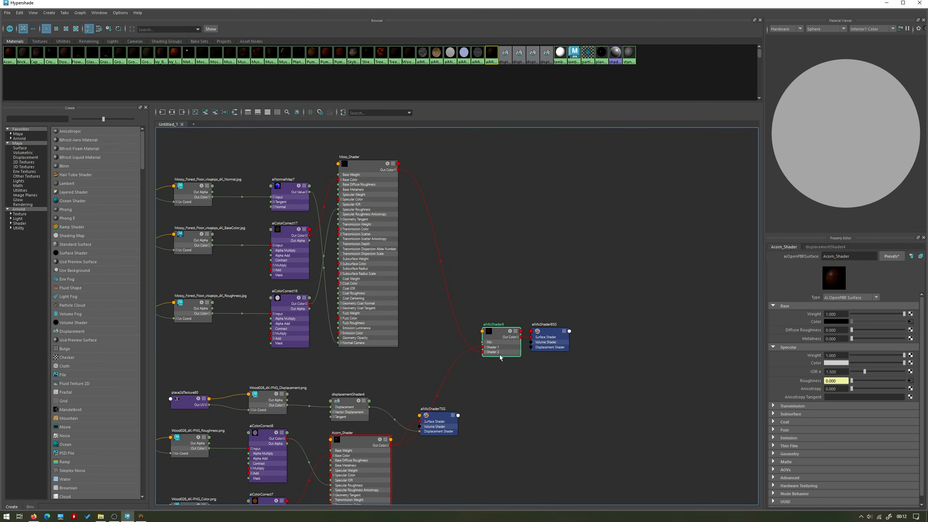
left_click(885, 3)
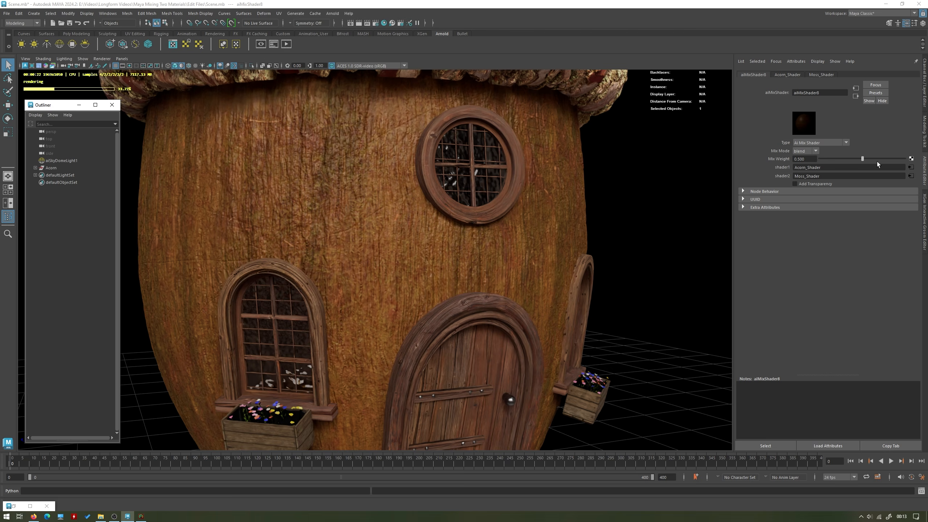
left_click_drag(864, 159, 905, 159)
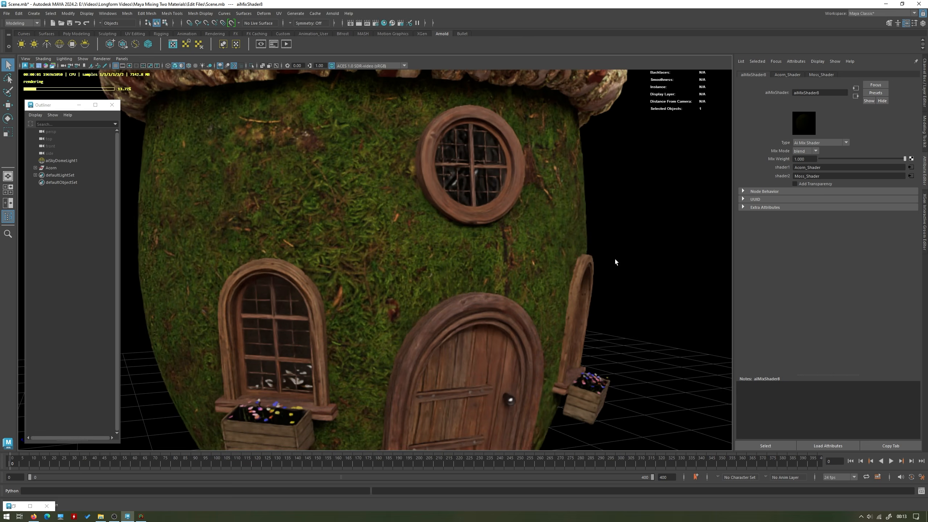
left_click_drag(899, 157, 734, 155)
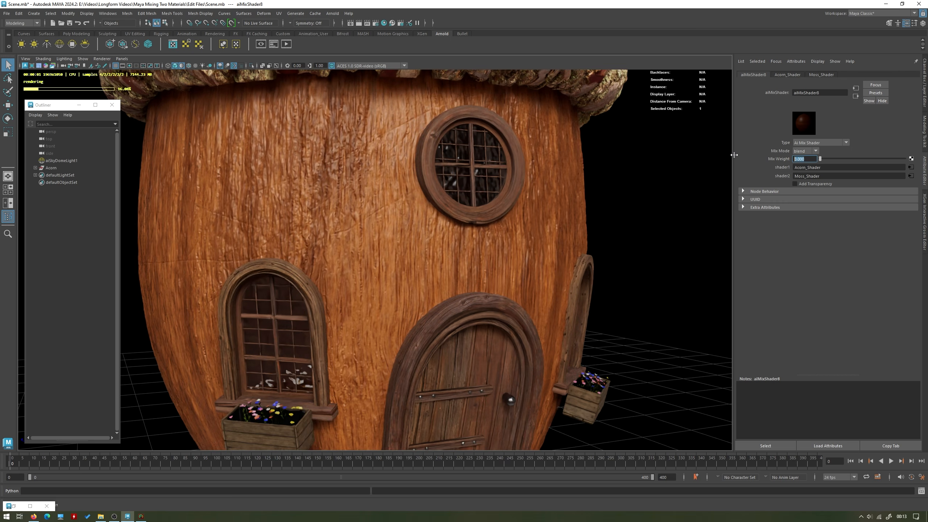
type("0.5")
key("Return")
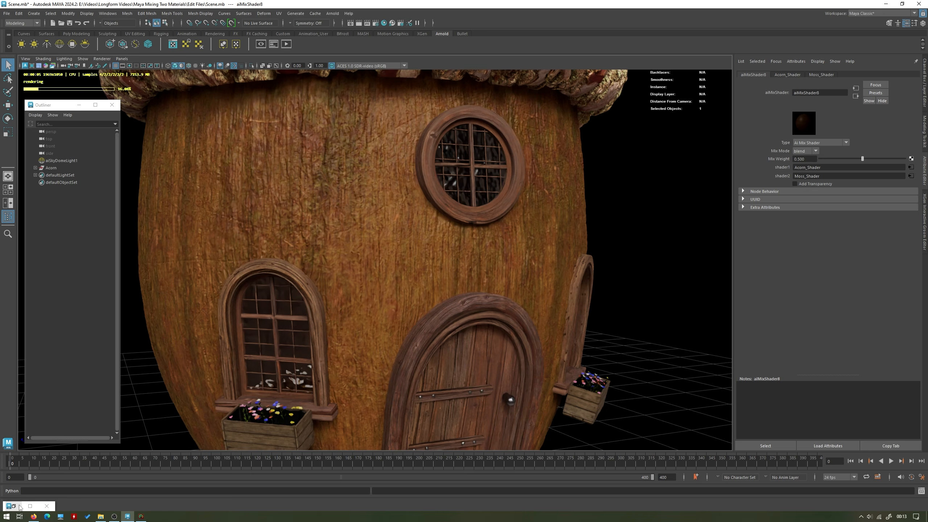
- Create a ramp texture node in the Hypershade and place it with its place2dTexture just before the aiMixShader
left_click(18, 507)
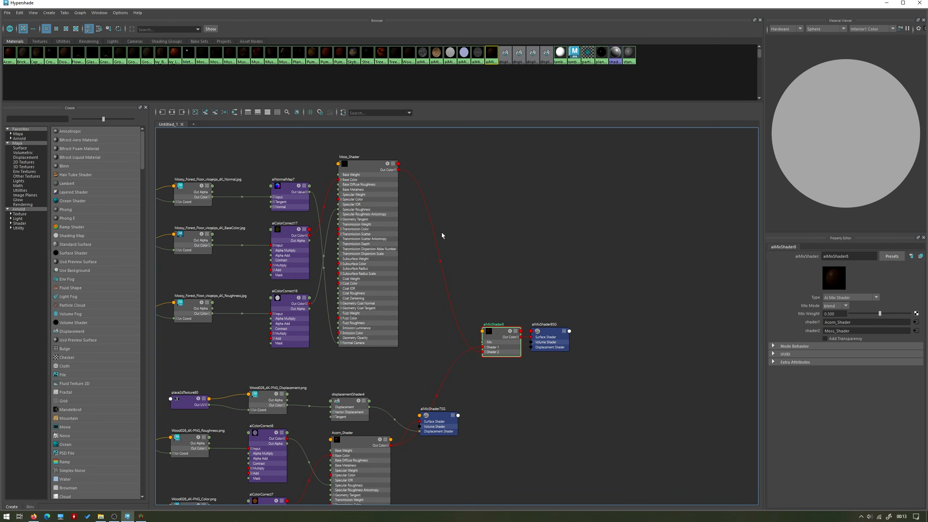
left_click(886, 3)
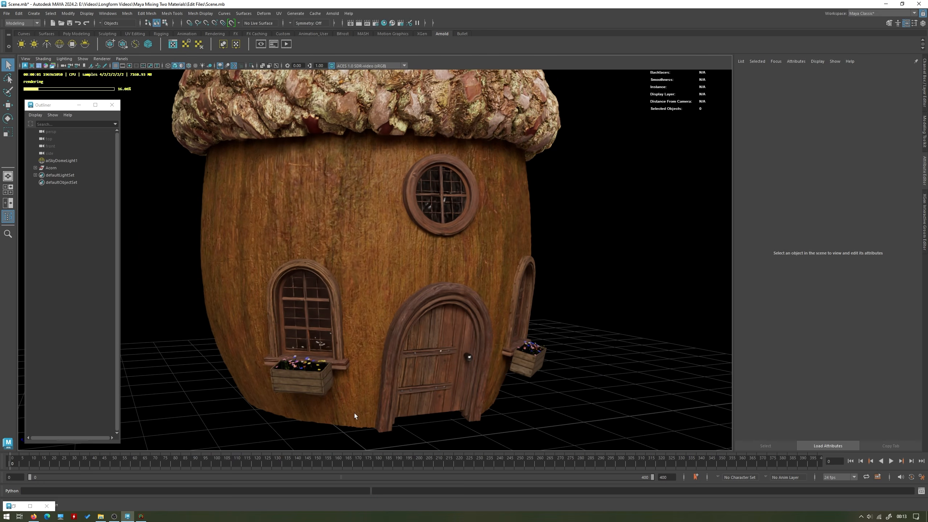
left_click(18, 507)
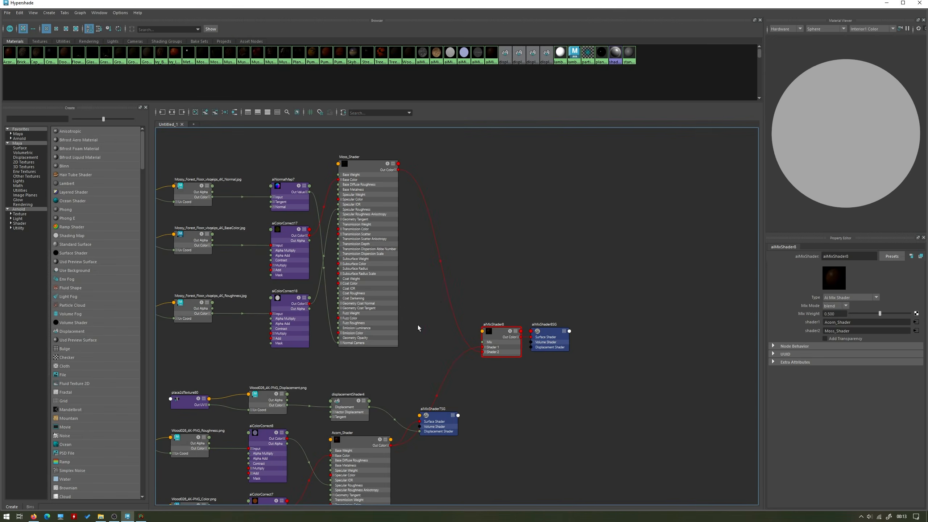
key("Tab")
type("ramp")
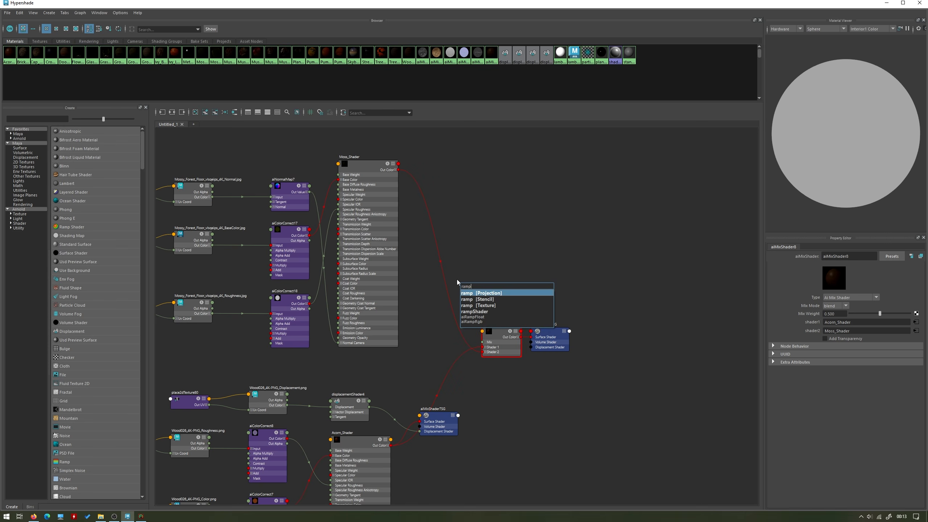
key("Return")
left_click(489, 255)
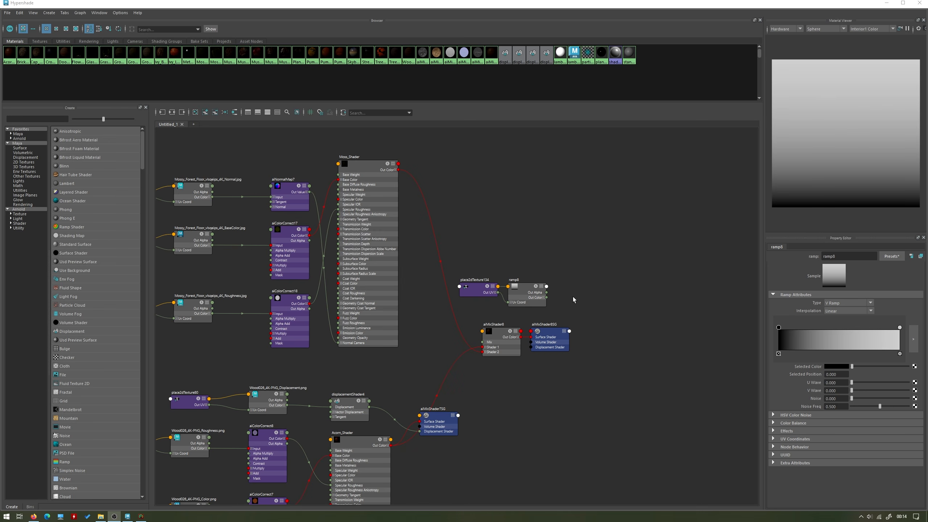
left_click_drag(585, 311, 457, 262)
left_click_drag(534, 297, 443, 305)
left_click(476, 296)
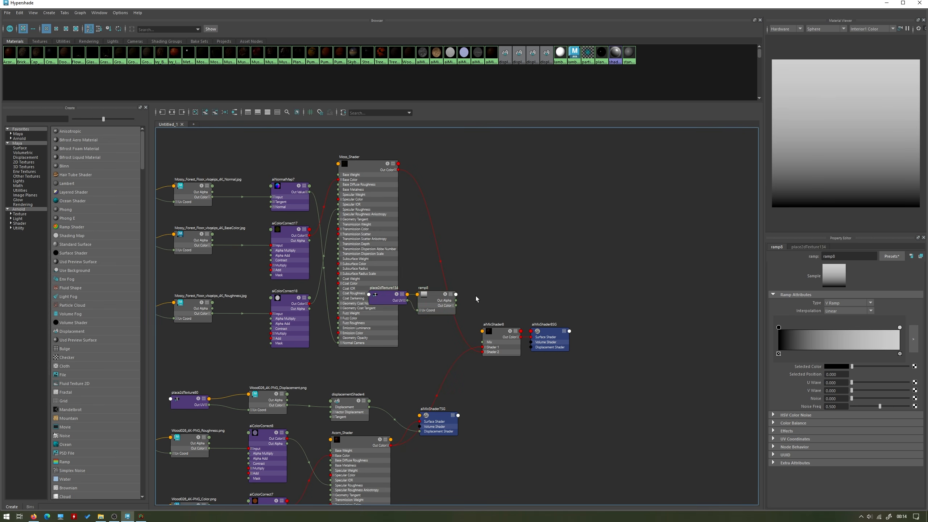
- Expand the ramp's Out Color, connect Out Color R to the aiMixShader's Mix input, and minimize the Hypershade
left_click(454, 305)
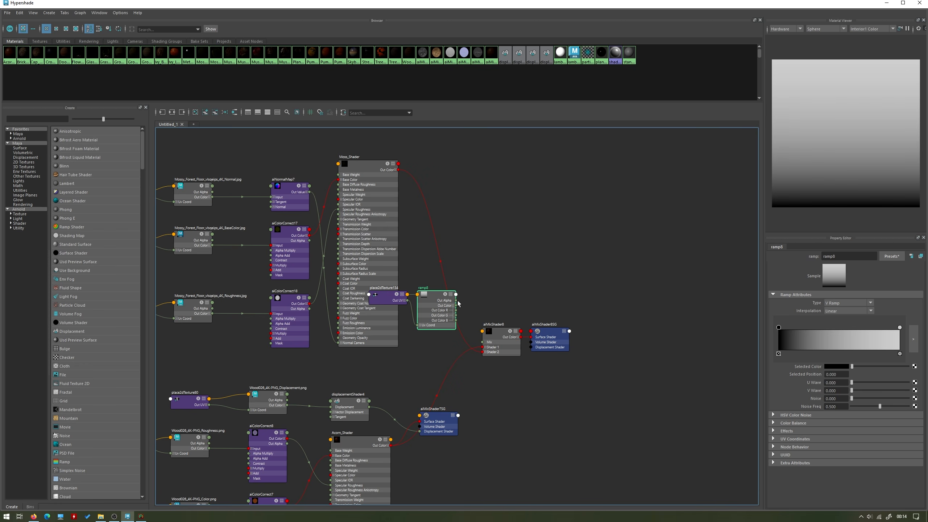
left_click_drag(456, 310, 483, 342)
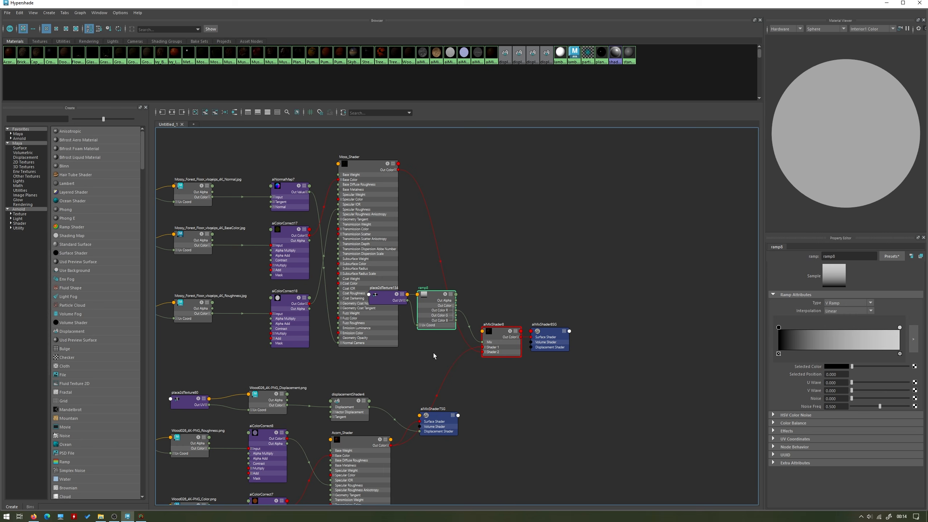
left_click(887, 3)
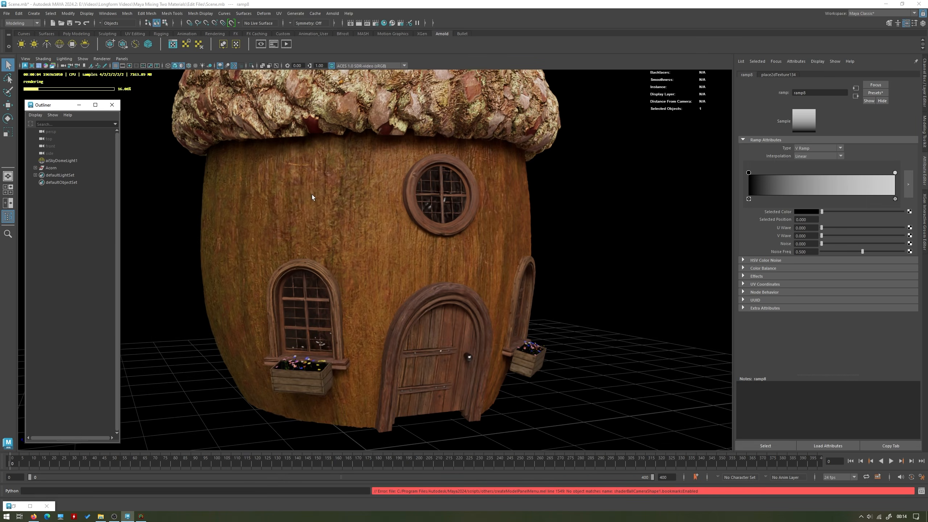
- Set the ramp's type to U Ramp and try its light marker at position 0.433 before returning it to 1
left_click_drag(348, 200, 334, 195, "alt")
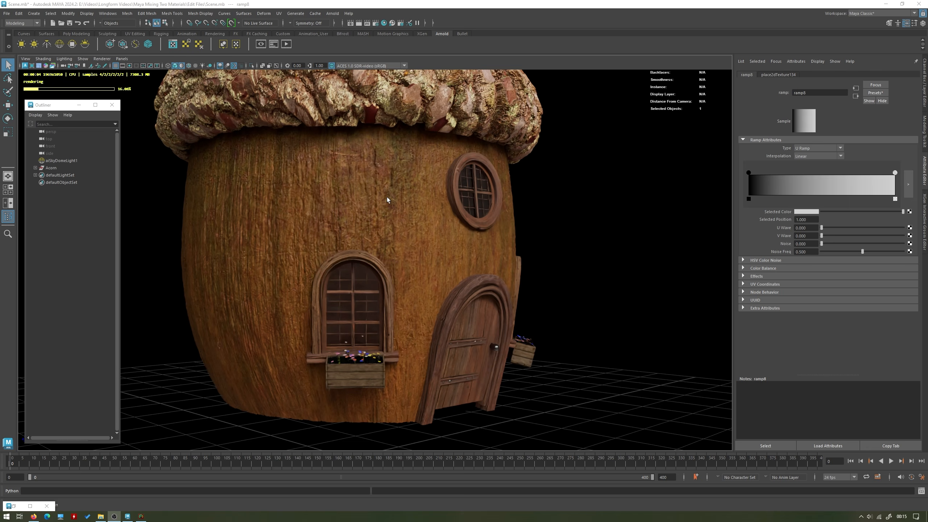
left_click_drag(439, 205, 420, 212, "alt")
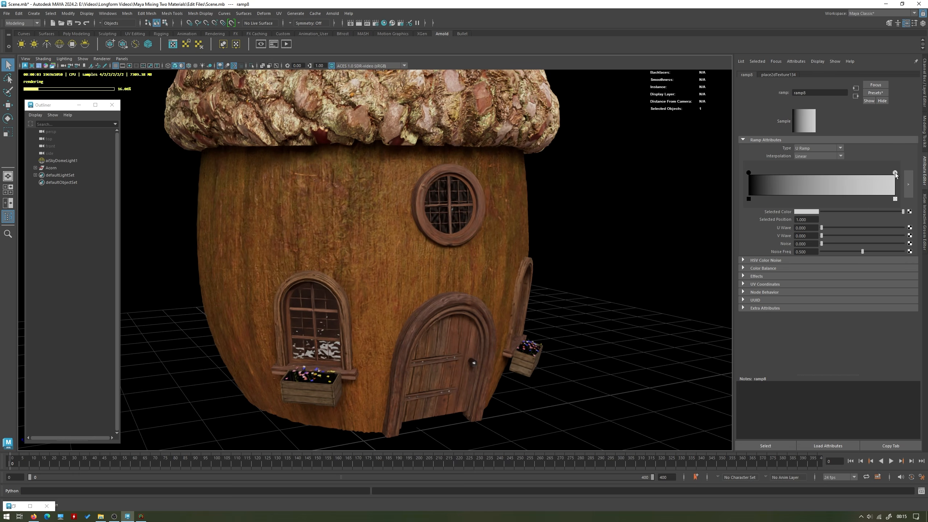
left_click_drag(894, 173, 812, 173)
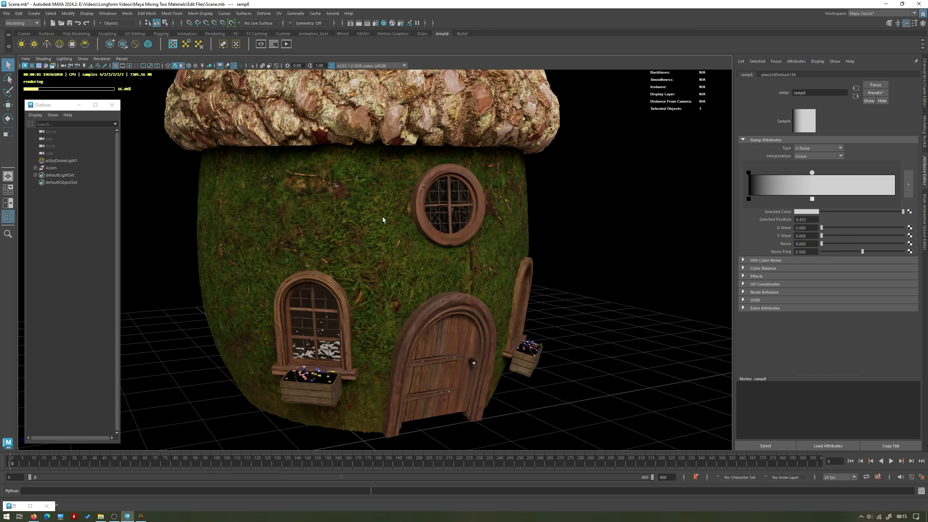
left_click_drag(371, 265, 424, 220, "alt")
left_click_drag(811, 173, 895, 172)
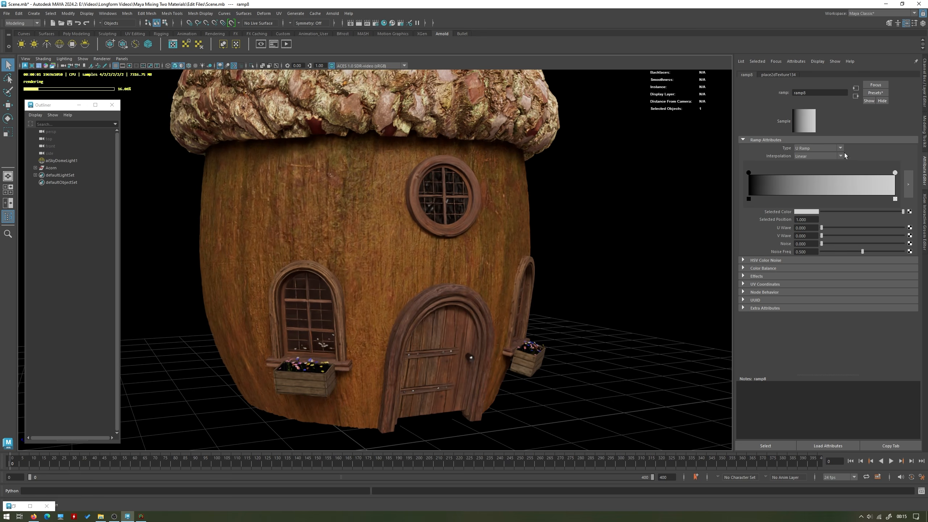
- Tighten the ramp's gradient by placing the black marker near the middle and the light marker at position 0.614
left_click_drag(749, 173, 846, 172)
left_click_drag(474, 197, 544, 182, "alt")
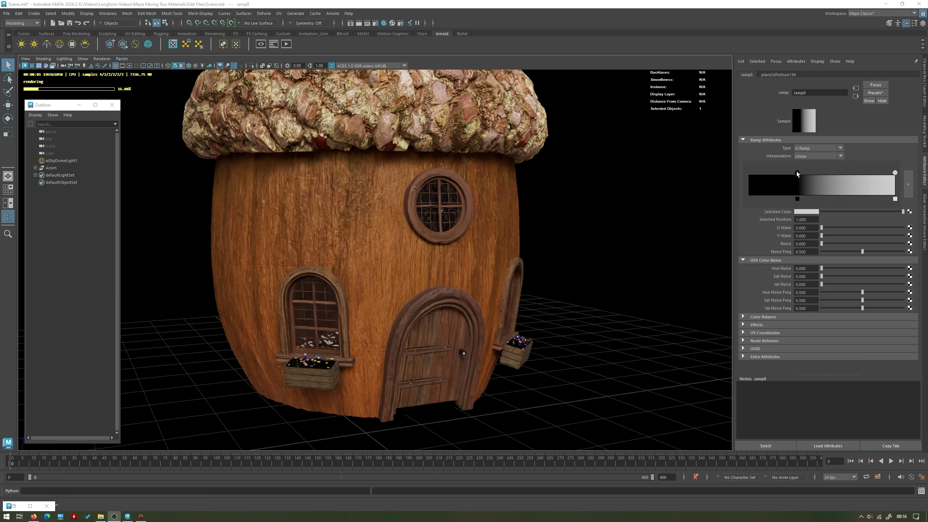
left_click_drag(797, 172, 815, 172)
left_click_drag(894, 173, 841, 173)
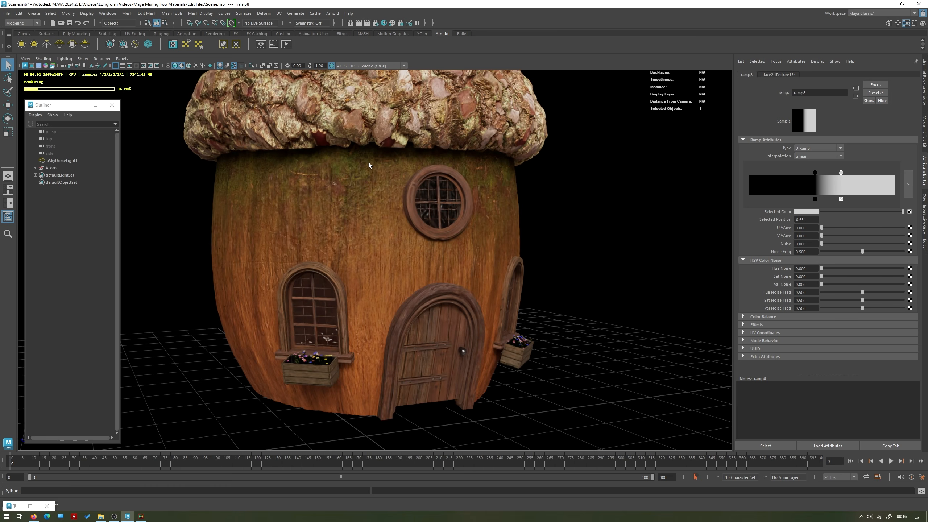
left_click_drag(381, 270, 458, 152, "alt")
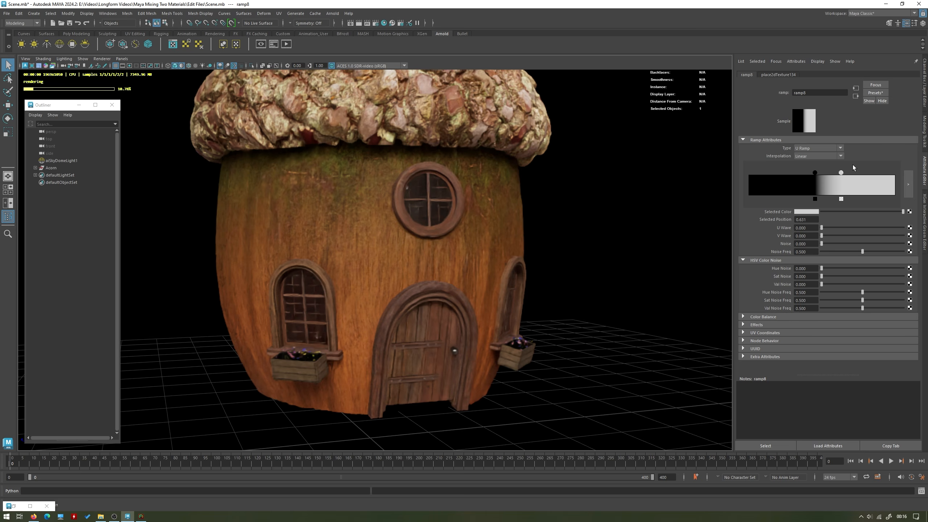
mouse_move(814, 172)
left_mouse_down()
mouse_move(840, 173)
mouse_move(822, 172)
left_mouse_up()
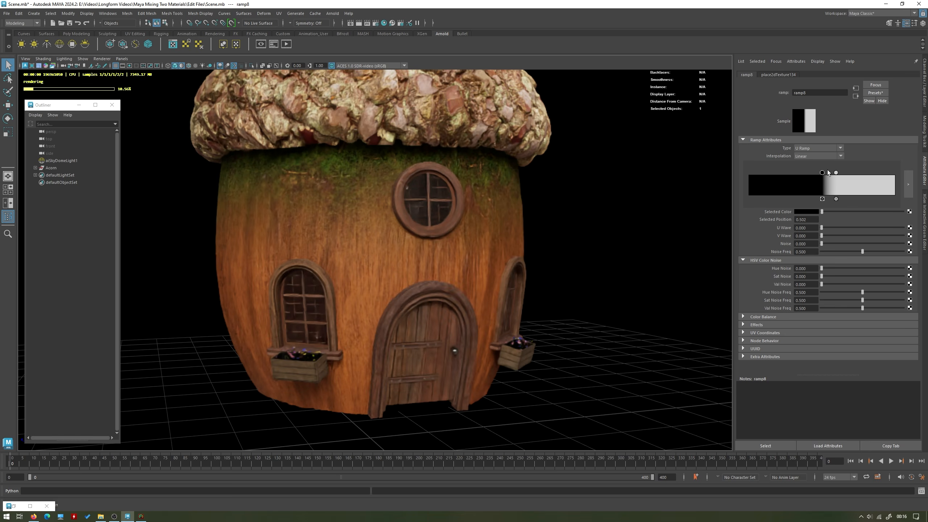
mouse_move(822, 172)
left_mouse_down()
mouse_move(765, 172)
mouse_move(841, 172)
mouse_move(823, 172)
left_mouse_up()
left_click(836, 172)
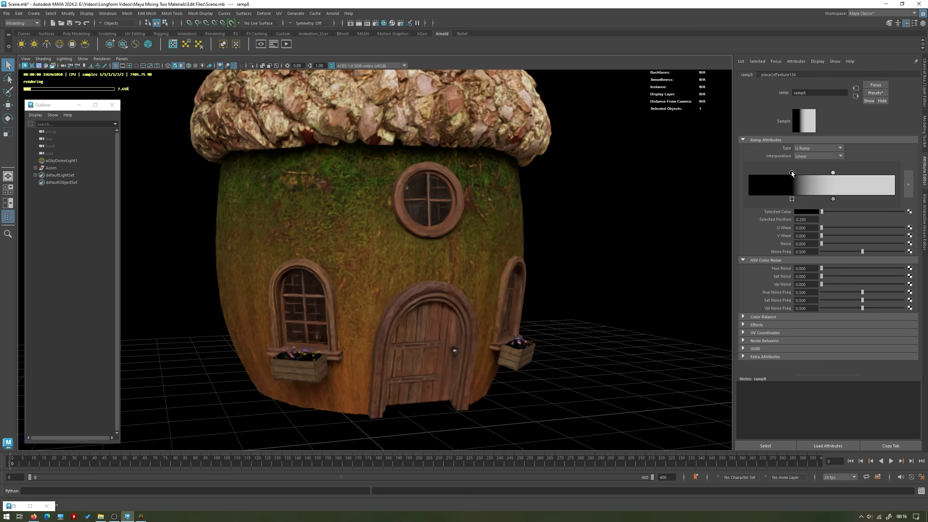
left_click_drag(823, 173, 838, 172)
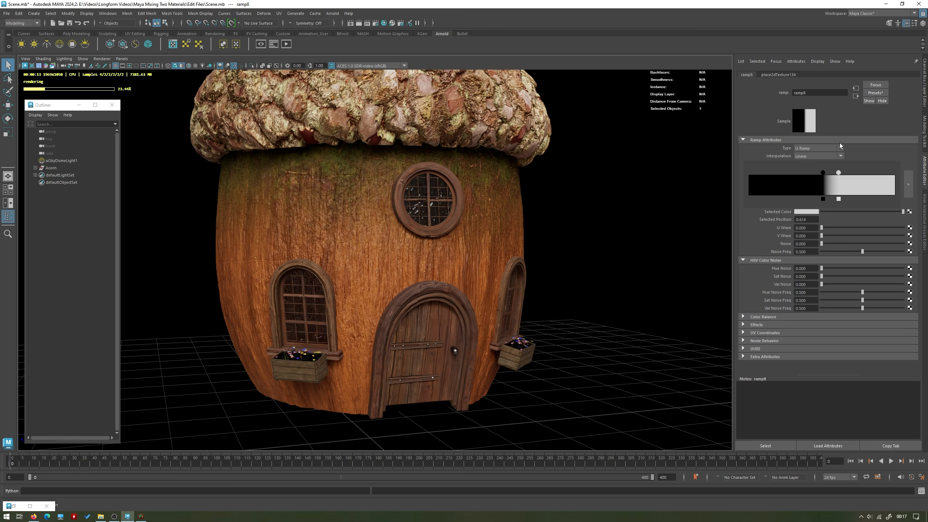
- Add a third colour marker near the start of the ramp and brighten its colour from black to white
left_click(759, 177)
left_click(810, 212)
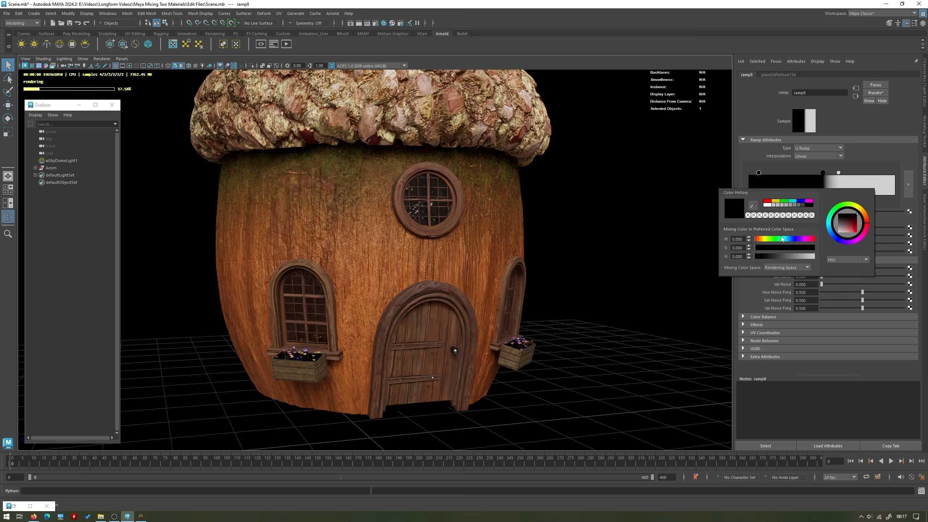
left_click_drag(774, 251, 857, 255)
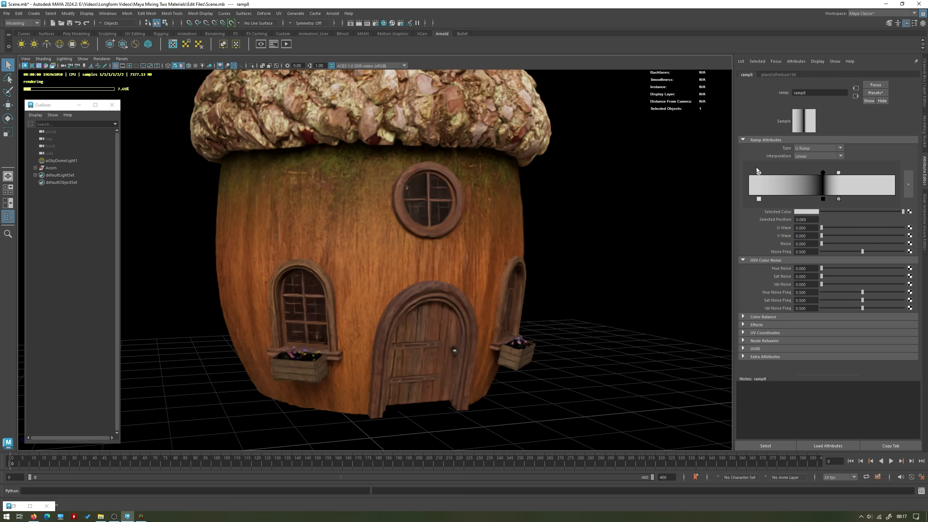
- Move the new light marker to position 0.354 and the black marker to 0.490 on the ramp
left_click_drag(757, 171, 736, 174)
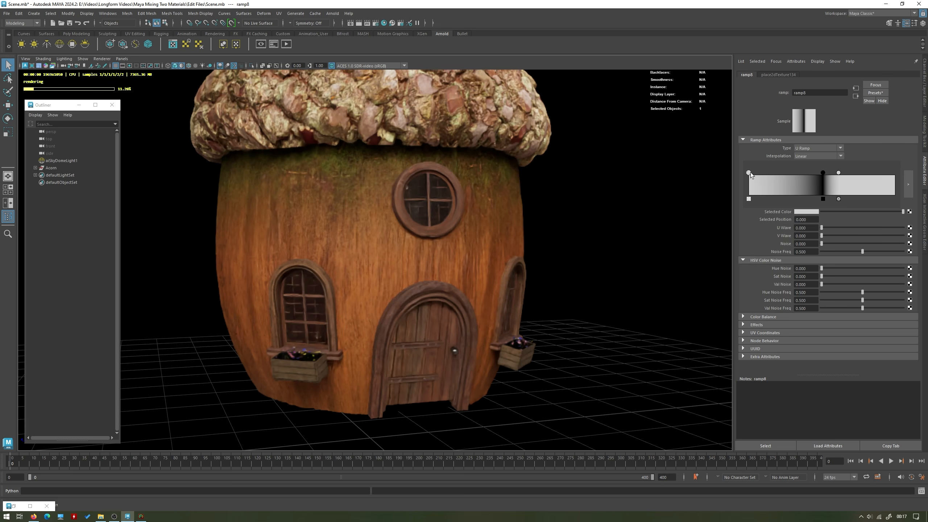
left_click_drag(748, 172, 800, 171)
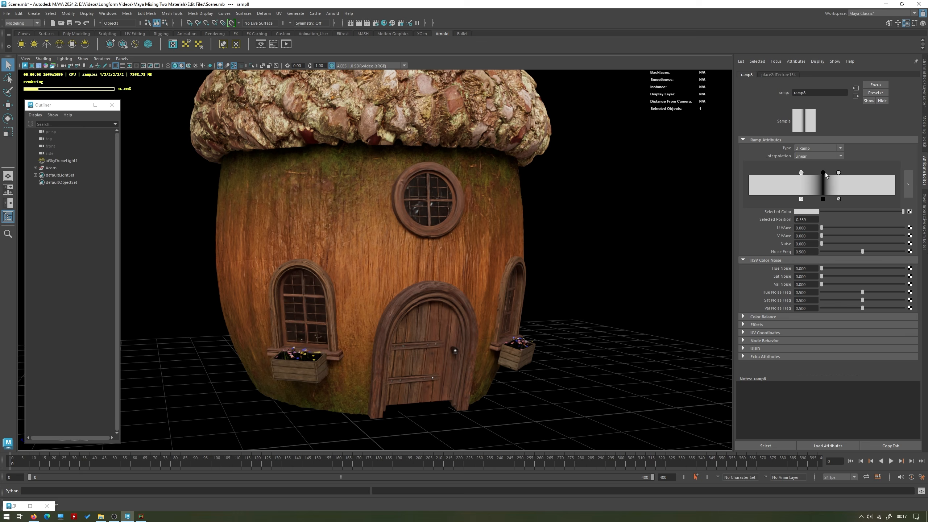
left_click_drag(823, 173, 797, 172)
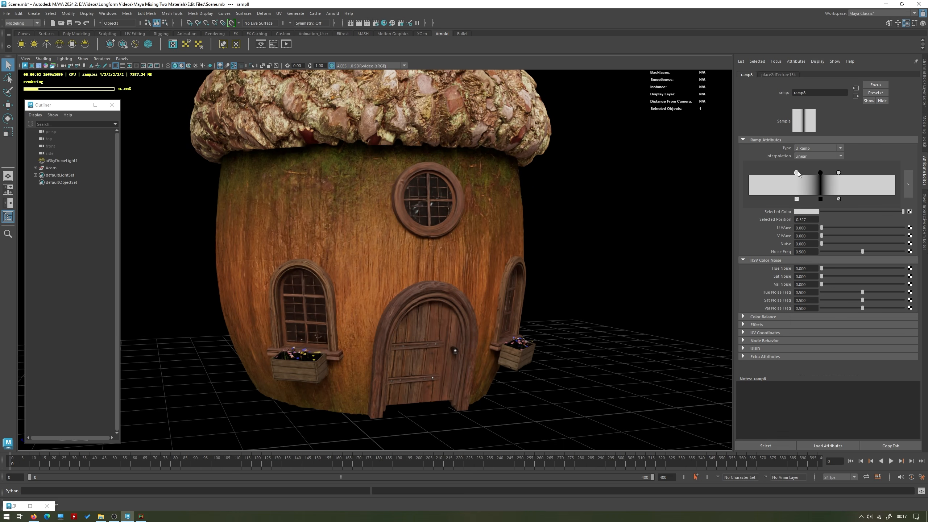
left_click_drag(797, 172, 800, 172)
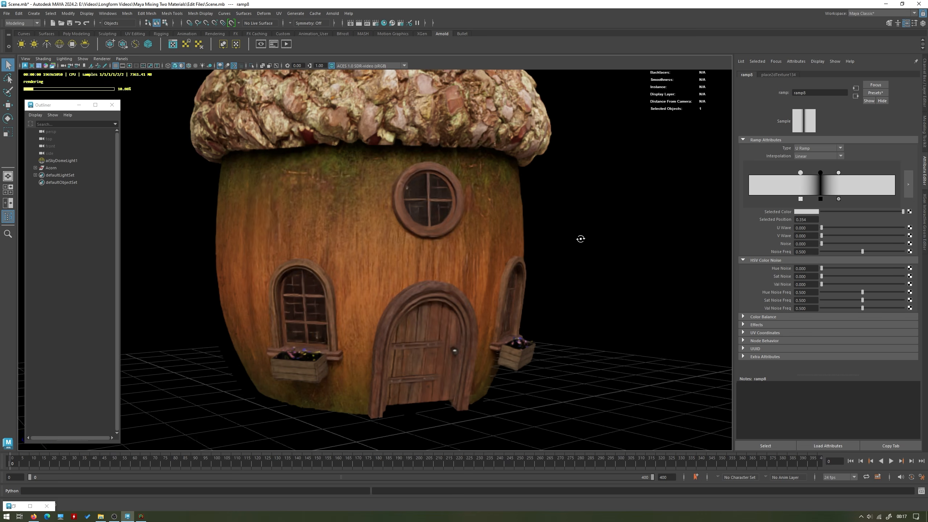
left_click_drag(580, 239, 476, 260, "alt")
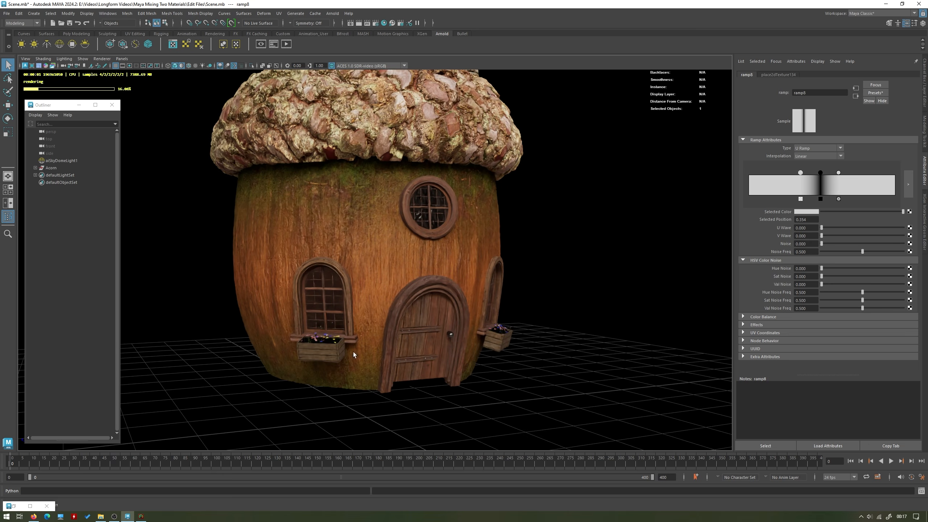
- Review the ramp and mix shader network, and examine the moss blend at the house's base and upper edge from several angles
left_click(30, 506)
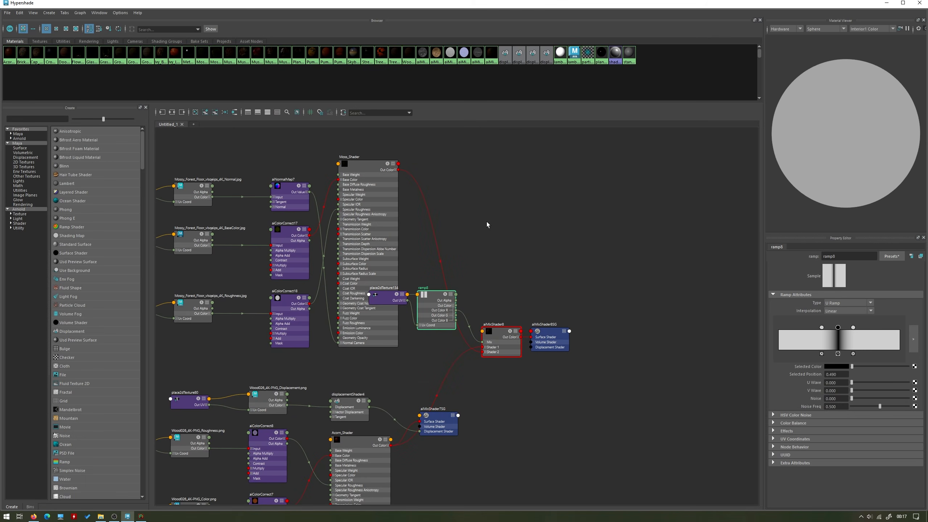
middle_click_drag(517, 295, 605, 258, "alt")
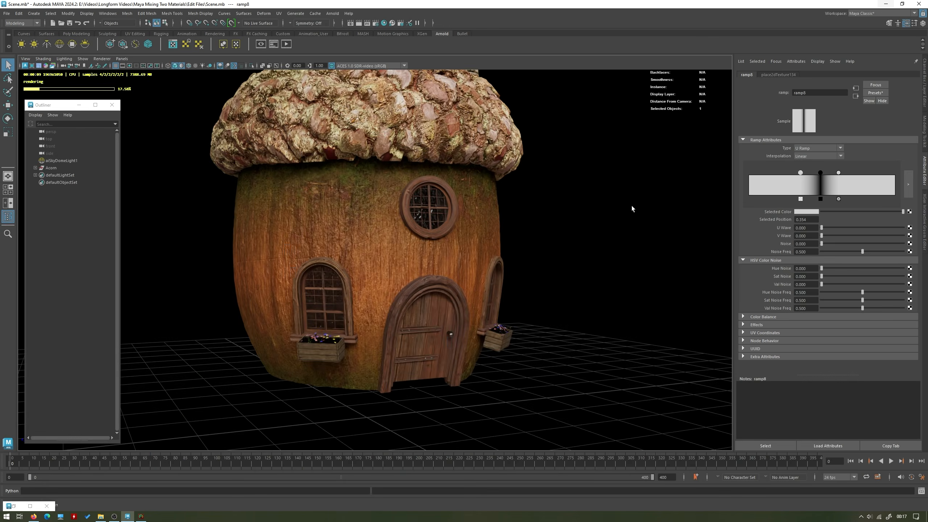
left_click(880, 4)
left_click_drag(523, 259, 519, 303, "alt")
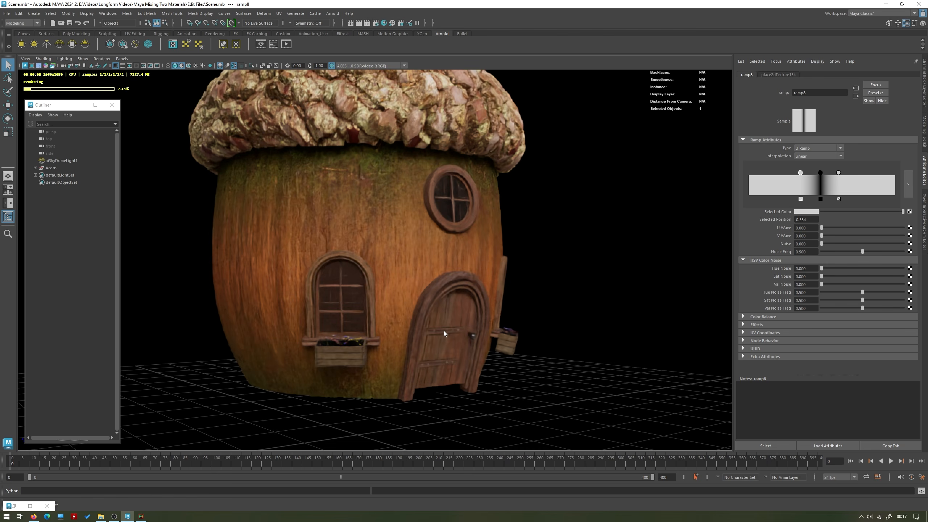
left_click_drag(444, 334, 442, 296, "alt")
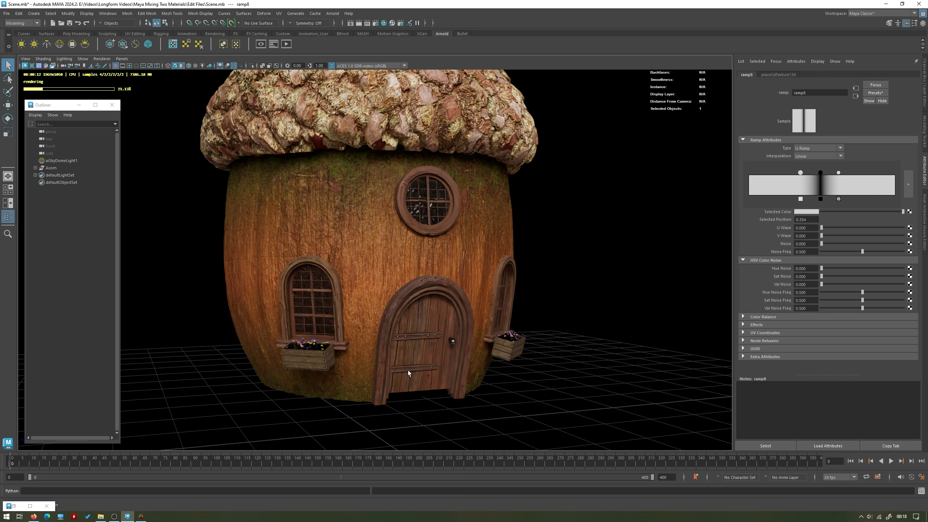
left_click(374, 400)
left_click(361, 440)
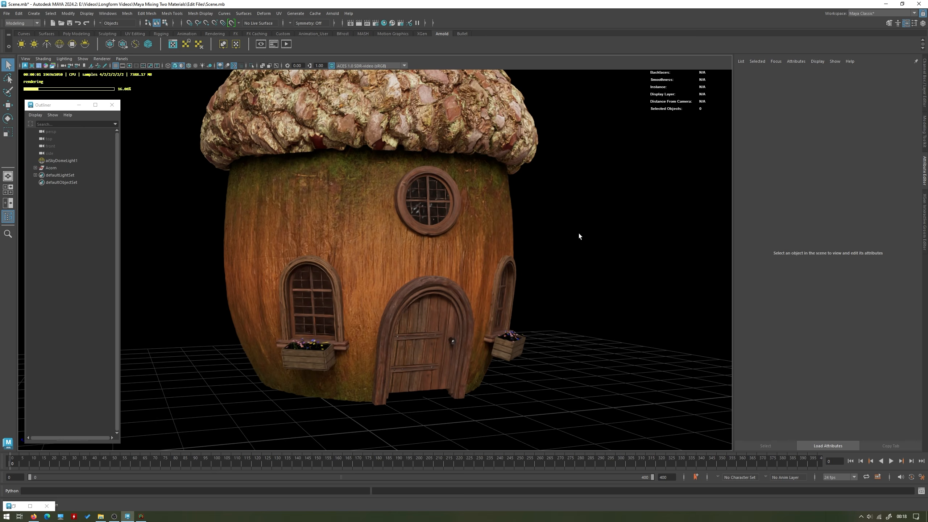